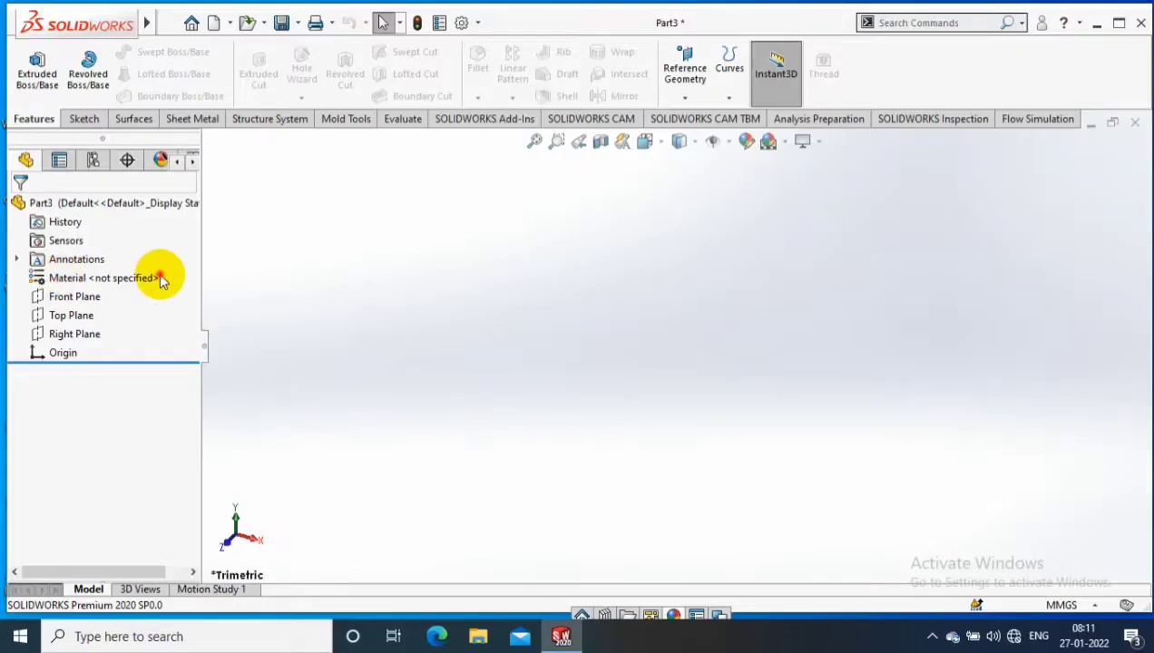
Start Sketch1 on the Front Plane of the new part
{"action": "left_click", "coordinate": [74, 297]}
{"action": "left_click", "coordinate": [81, 118]}
Draw a closed L-shaped outline with lines, rising from the origin with a leg to the right
{"action": "left_click", "coordinate": [30, 68]}
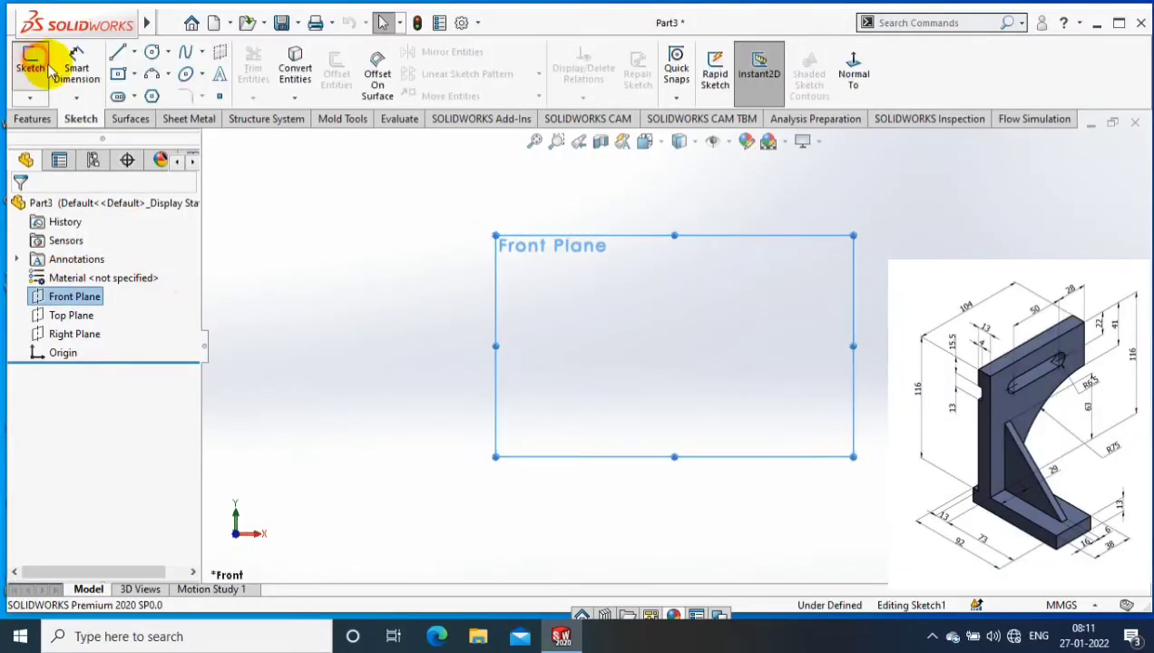
{"action": "left_click", "coordinate": [117, 51]}
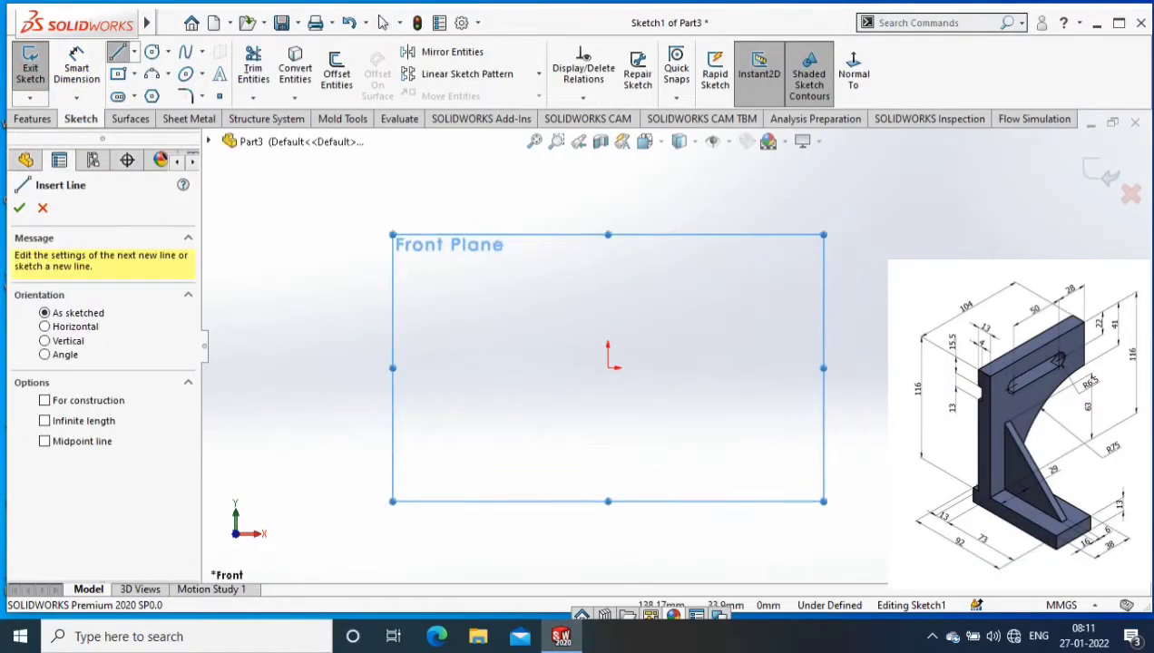
{"action": "scroll", "coordinate": [526, 386], "scroll_direction": "down", "scroll_amount": 2}
{"action": "left_click_drag", "start_coordinate": [526, 385], "coordinate": [526, 179]}
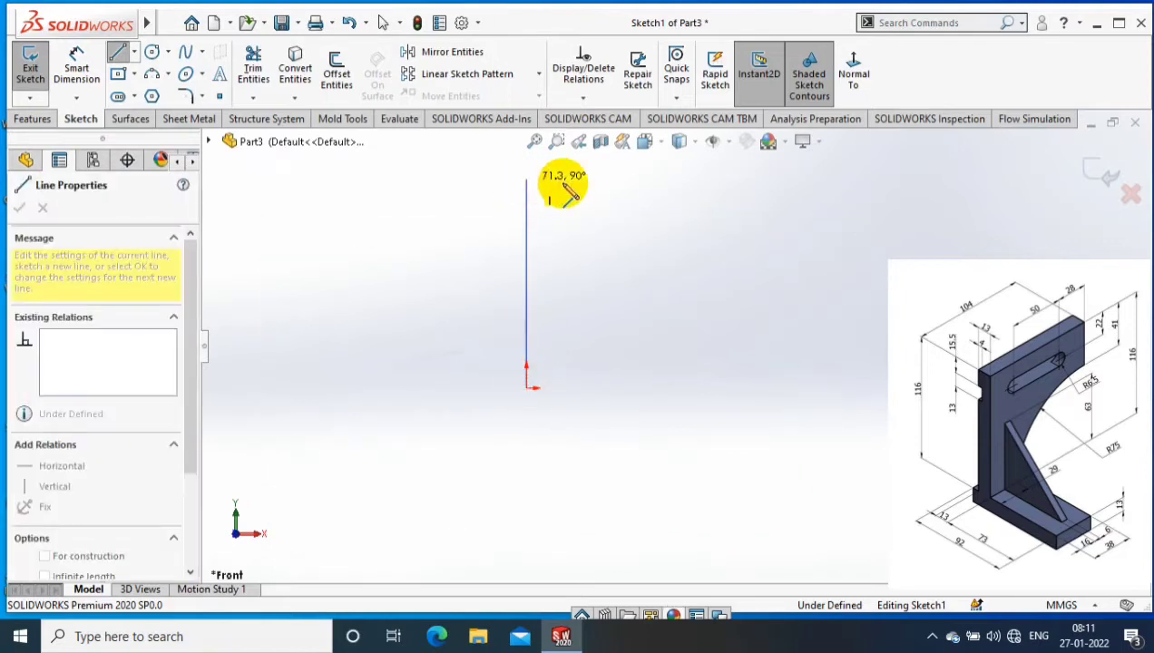
{"action": "left_click", "coordinate": [553, 179]}
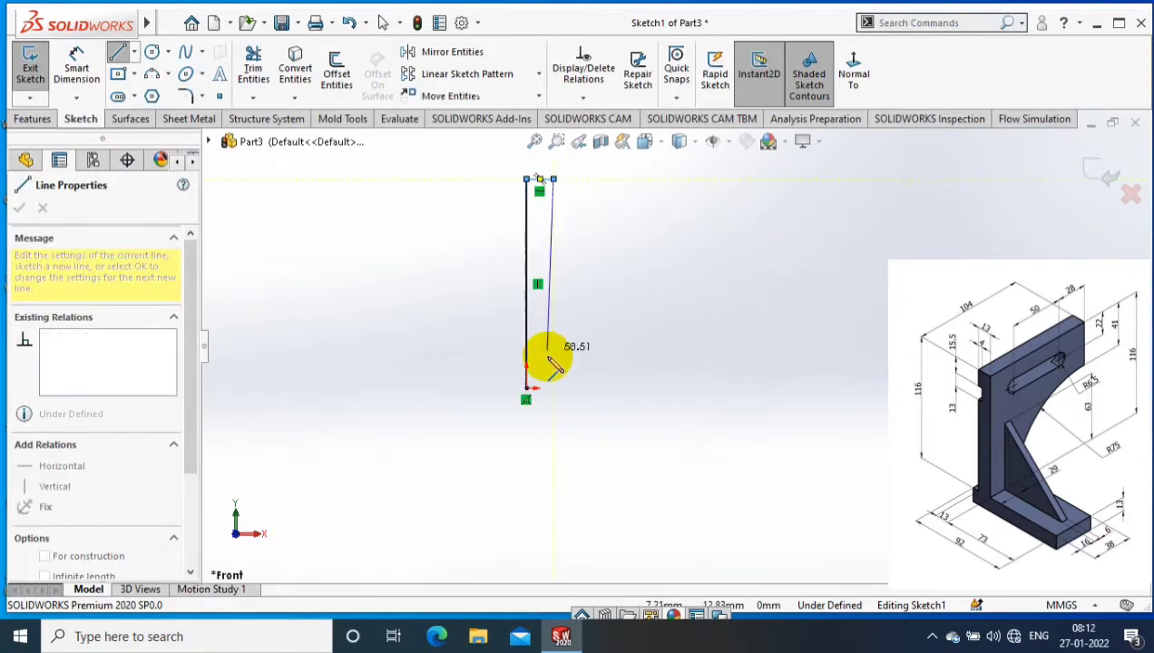
{"action": "left_click", "coordinate": [554, 368]}
{"action": "left_click", "coordinate": [737, 368]}
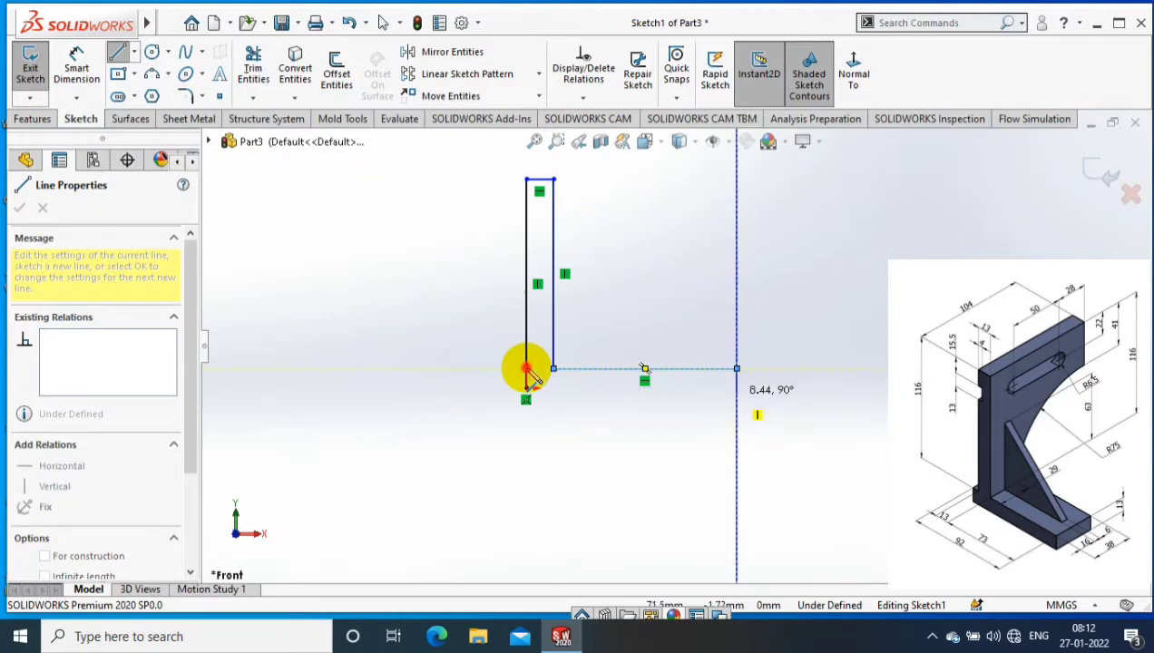
{"action": "left_click", "coordinate": [527, 368]}
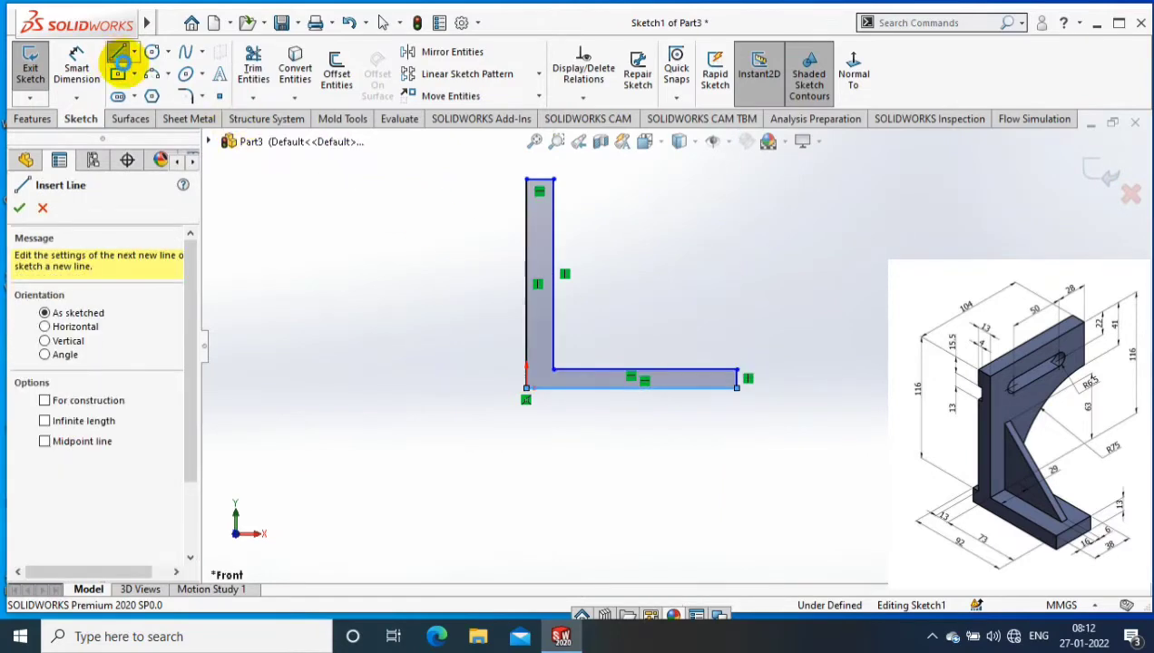
{"action": "left_click", "coordinate": [121, 52]}
{"action": "left_click", "coordinate": [118, 53]}
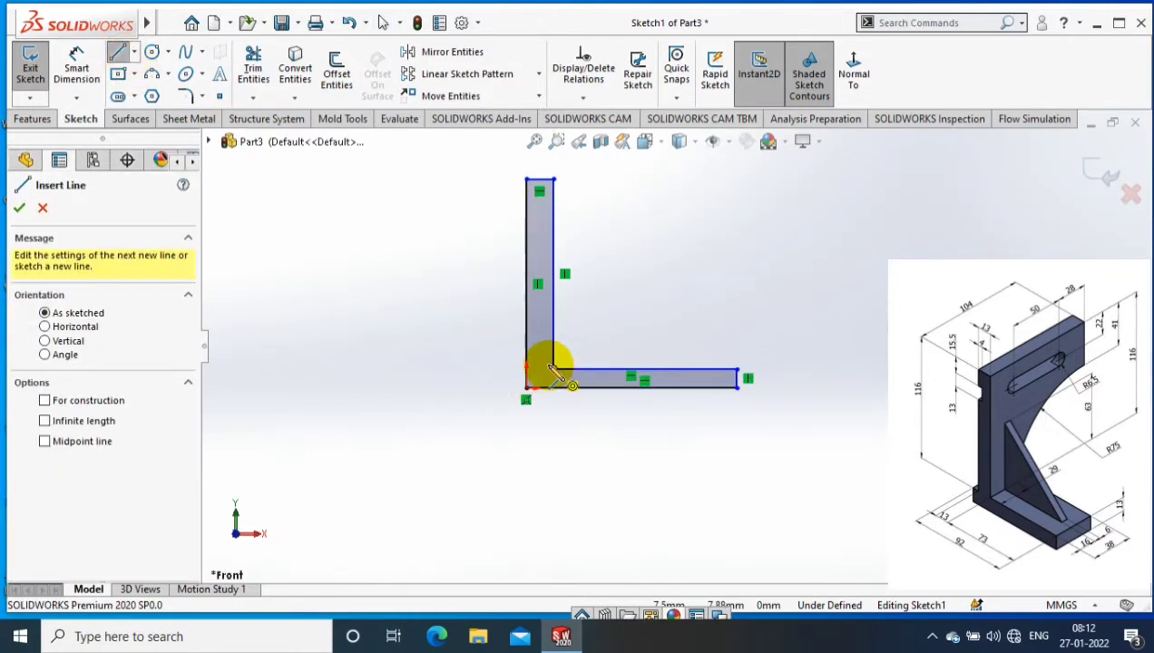
{"action": "left_click", "coordinate": [548, 396]}
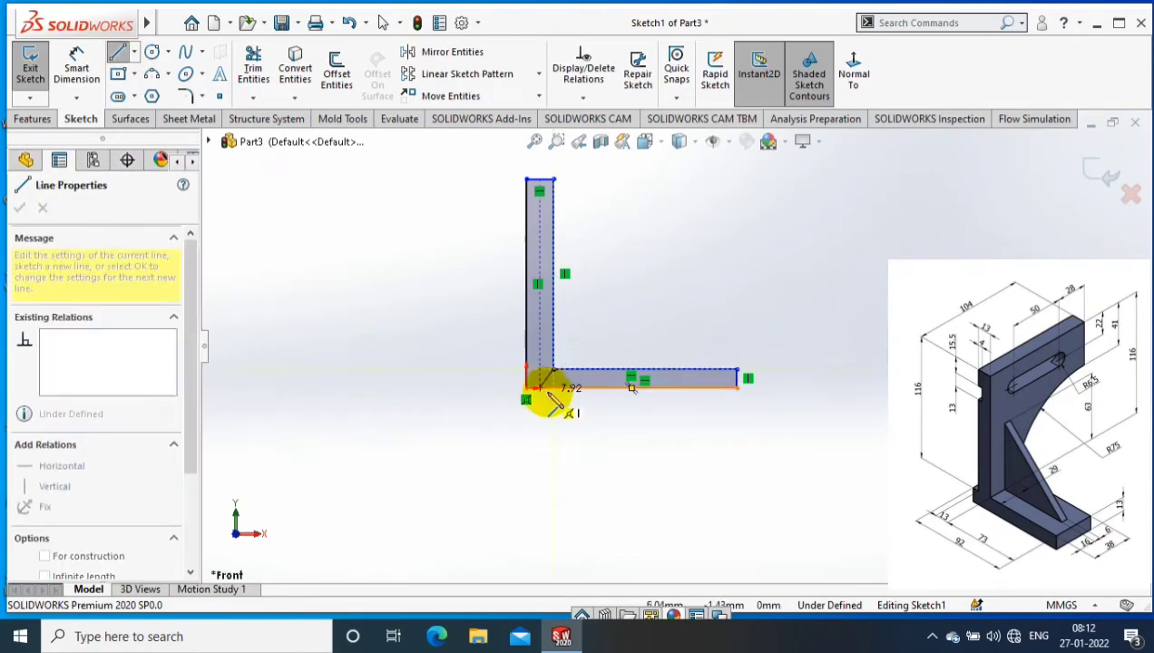
{"action": "left_click", "coordinate": [77, 68]}
Dimension the profile height to 129 and the bottom leg thickness to 13
{"action": "left_click", "coordinate": [527, 281]}
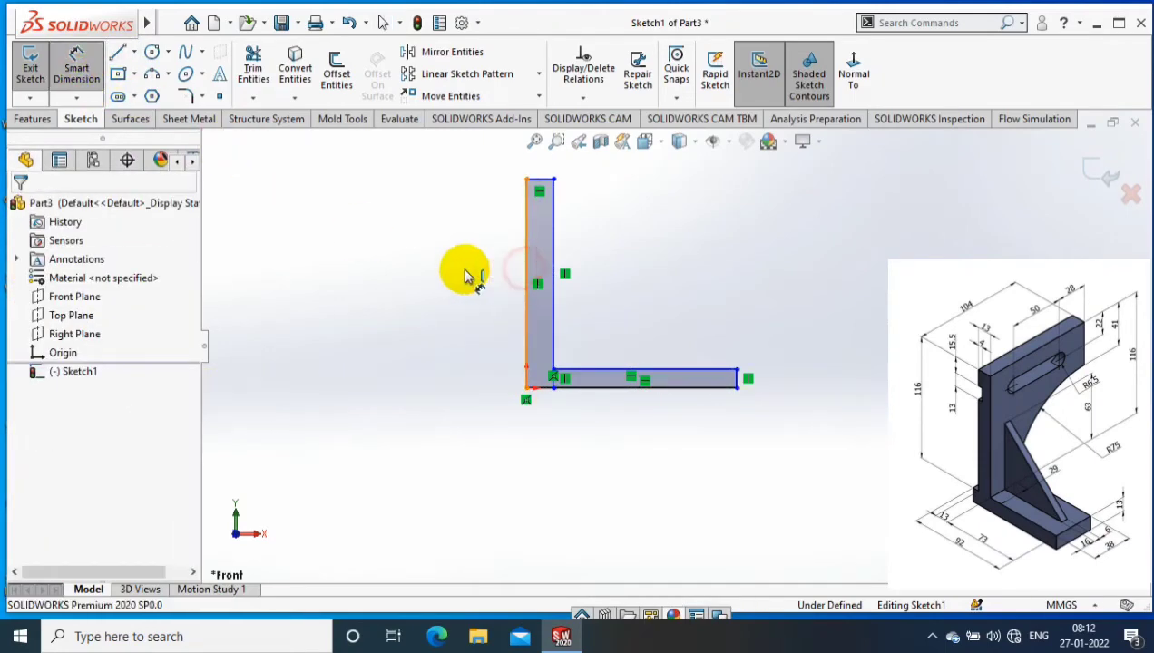
{"action": "left_click", "coordinate": [432, 280]}
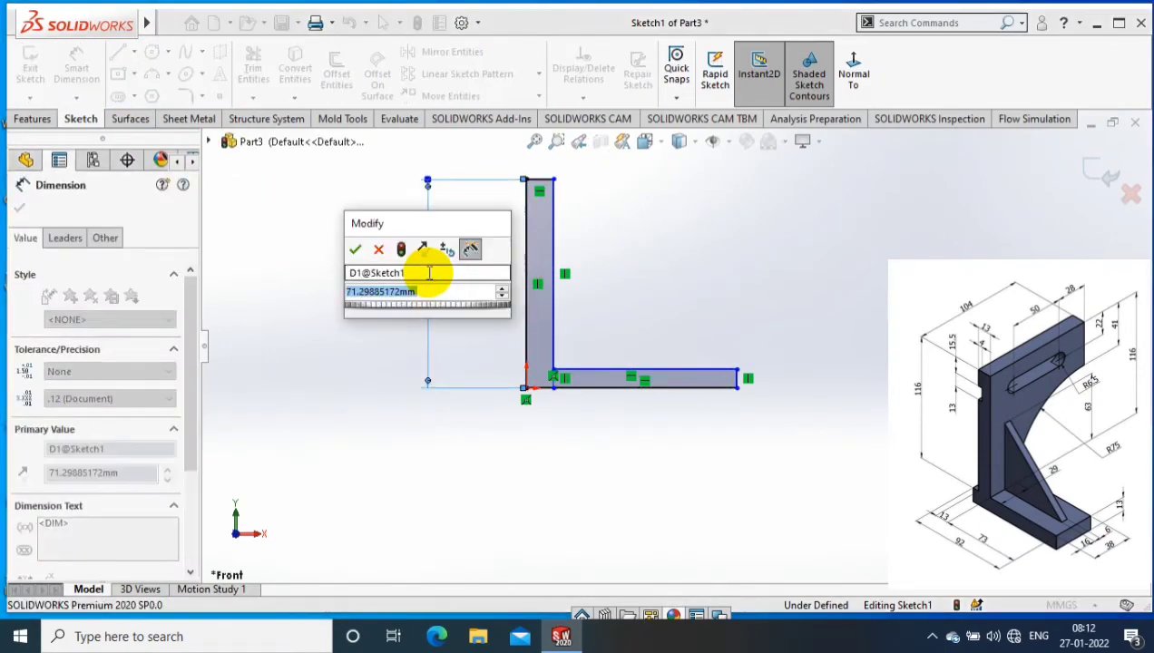
{"action": "type", "text": "129.00mm"}
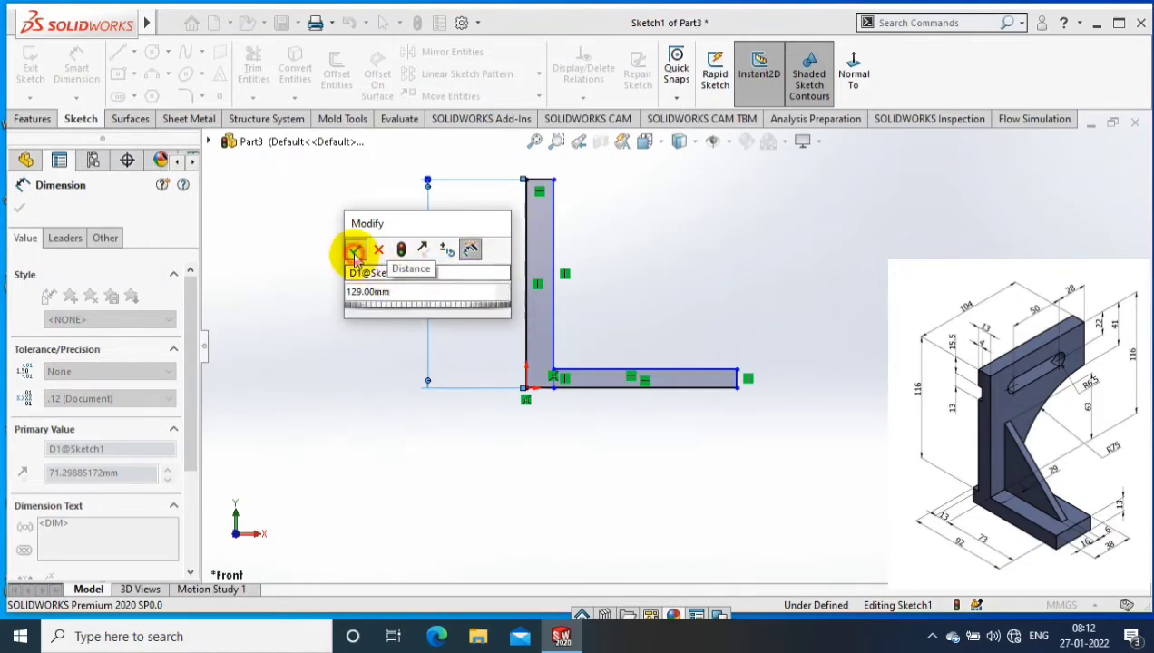
{"action": "left_click", "coordinate": [355, 249]}
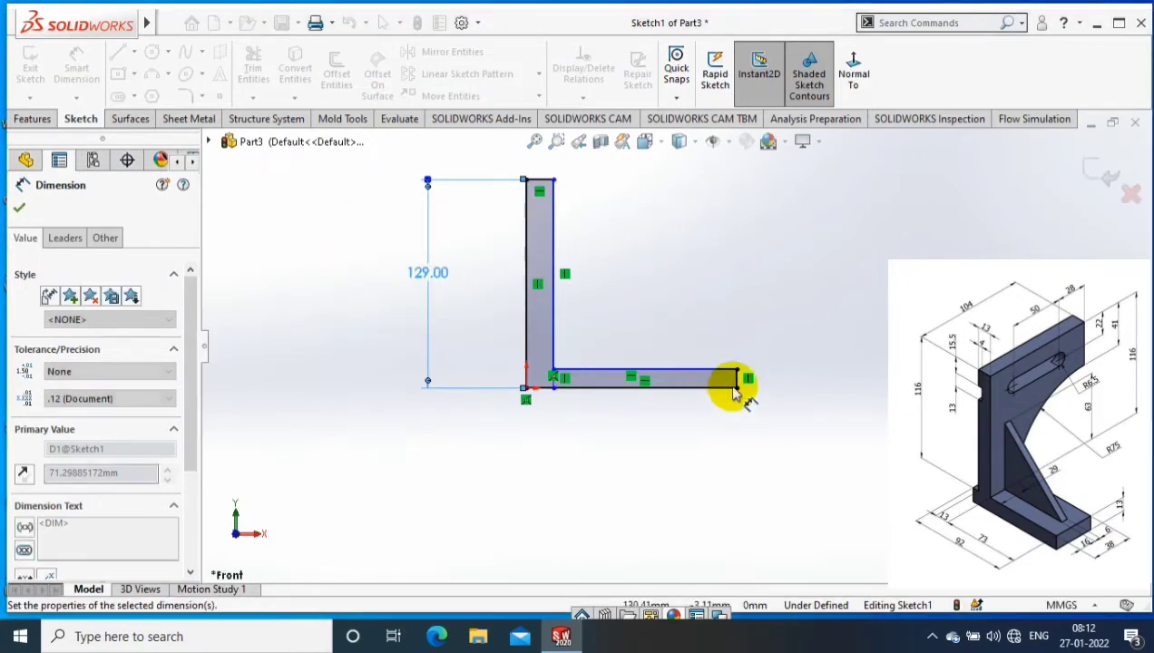
{"action": "left_click", "coordinate": [744, 381]}
{"action": "left_click", "coordinate": [806, 381]}
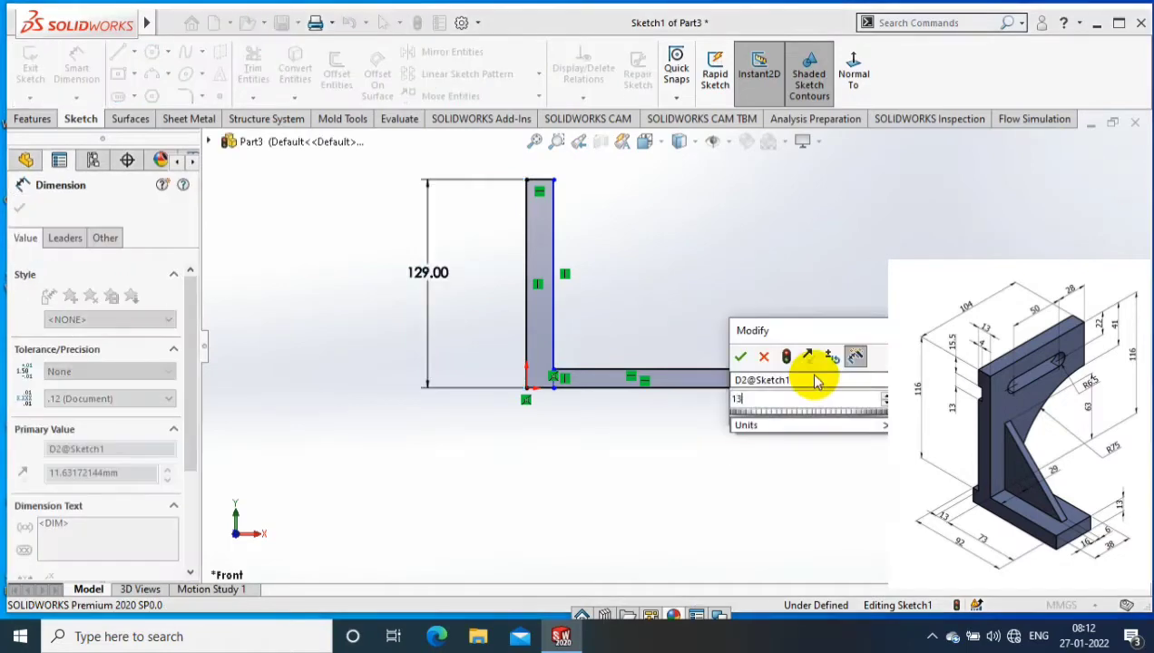
{"action": "type", "text": "13"}
{"action": "key", "text": "Return"}
Dimension the horizontal leg length to 73 and the upright width to 13
{"action": "left_click", "coordinate": [652, 376]}
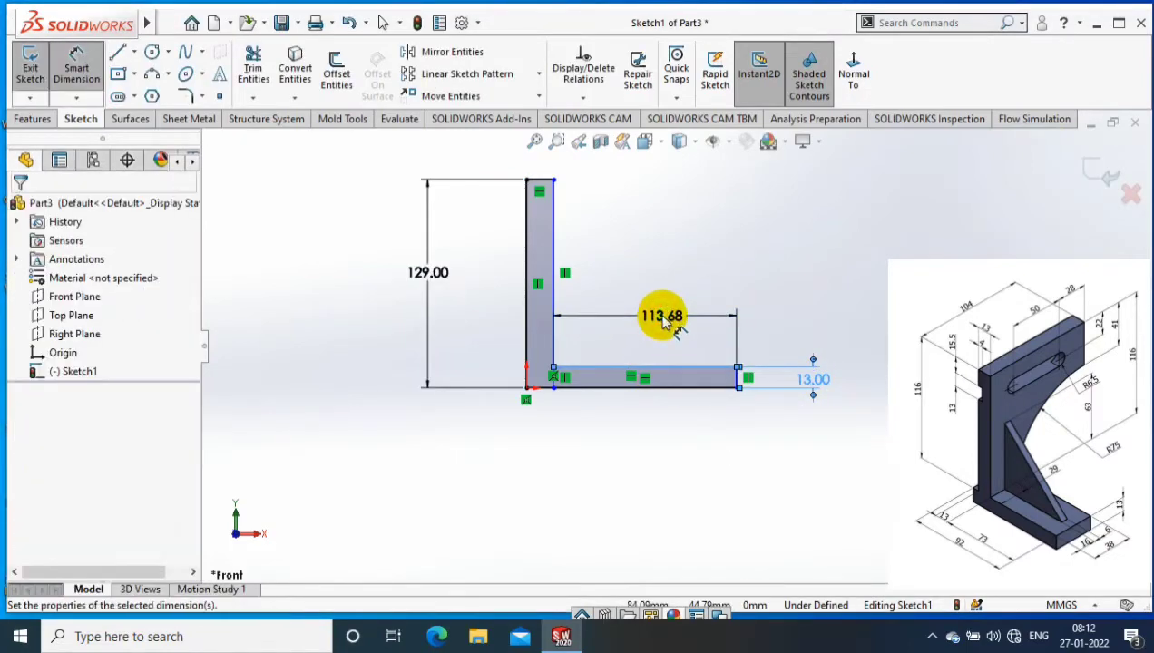
{"action": "left_click", "coordinate": [663, 317]}
{"action": "type", "text": "73"}
{"action": "key", "text": "Return"}
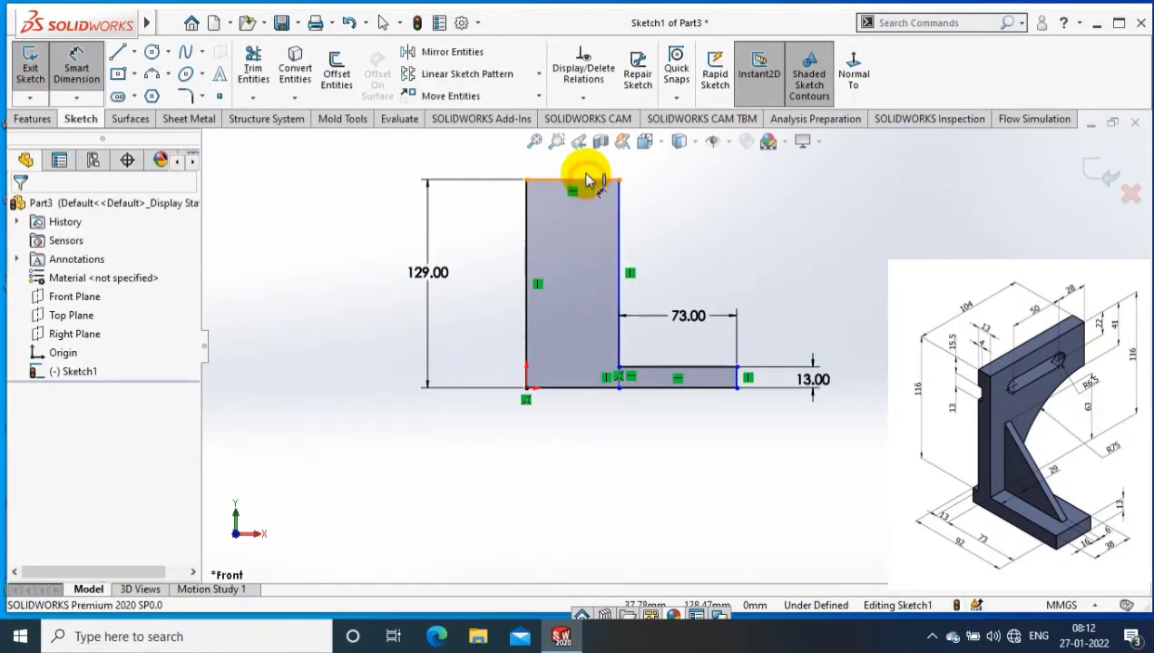
{"action": "left_click", "coordinate": [580, 179]}
{"action": "left_click", "coordinate": [585, 174]}
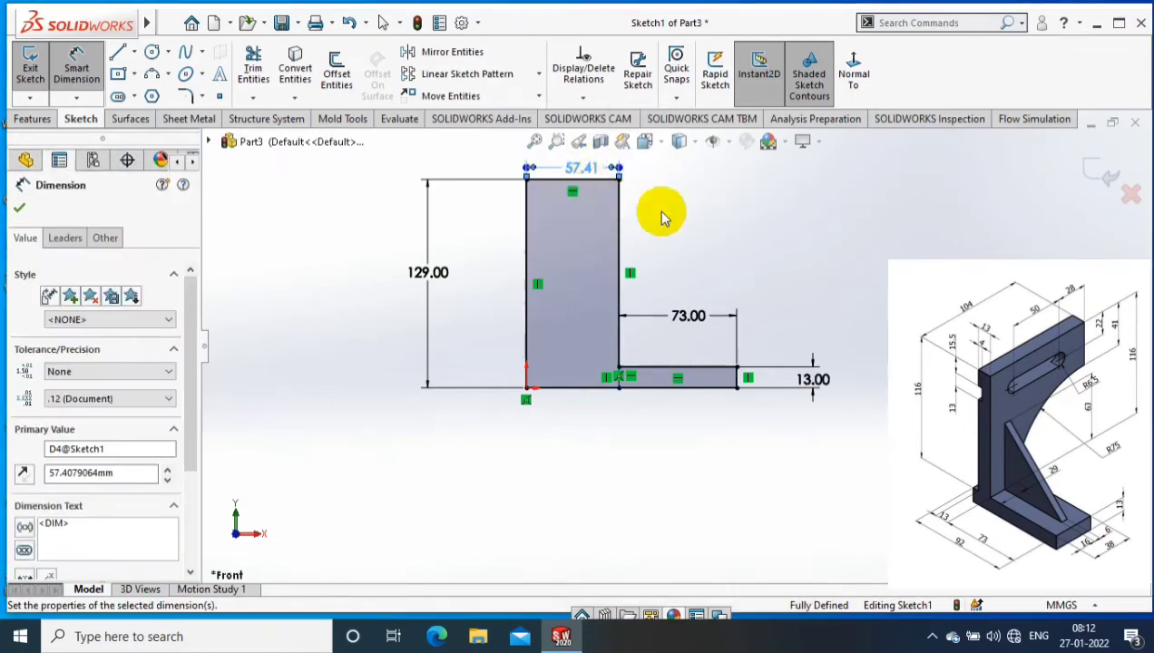
{"action": "type", "text": "13"}
{"action": "key", "text": "Return"}
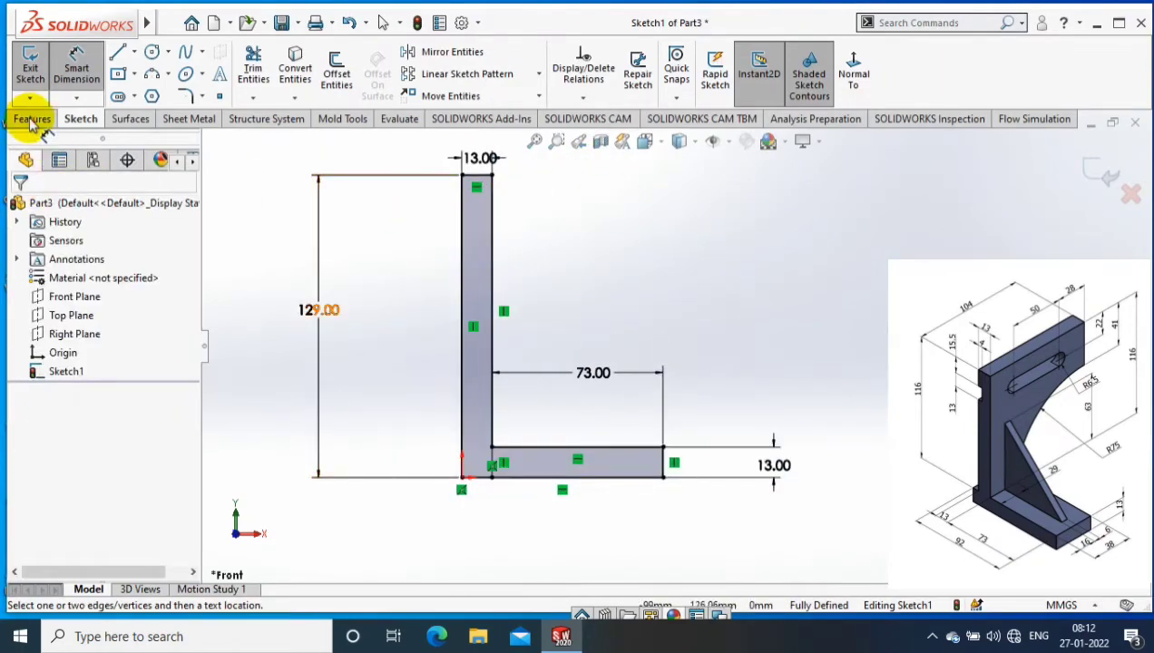
{"action": "left_click", "coordinate": [32, 119]}
Extrude the vertical leg region 104 mm, direction flipped, as Boss-Extrude1
{"action": "left_click", "coordinate": [1089, 168]}
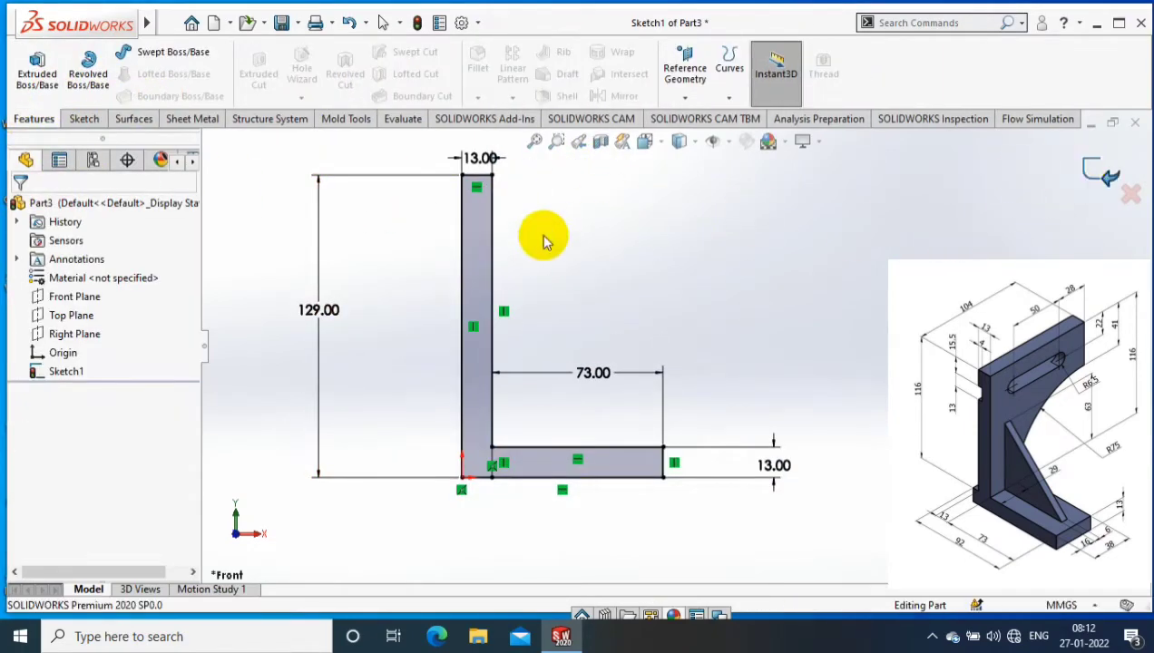
{"action": "left_click", "coordinate": [38, 82]}
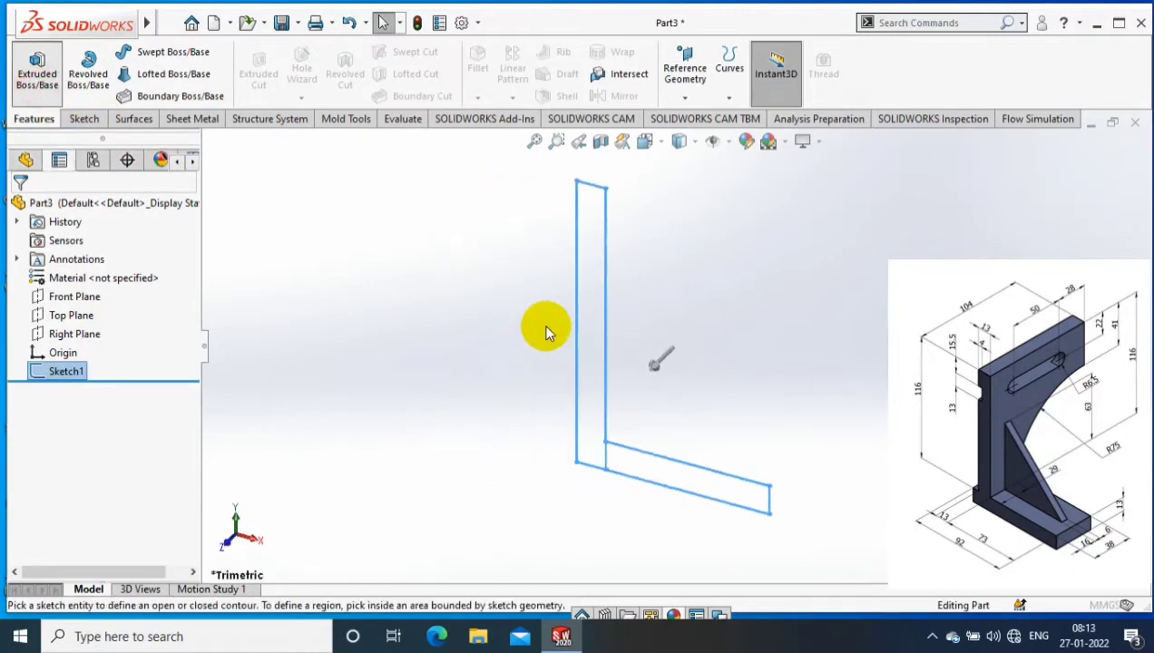
{"action": "left_click", "coordinate": [595, 242]}
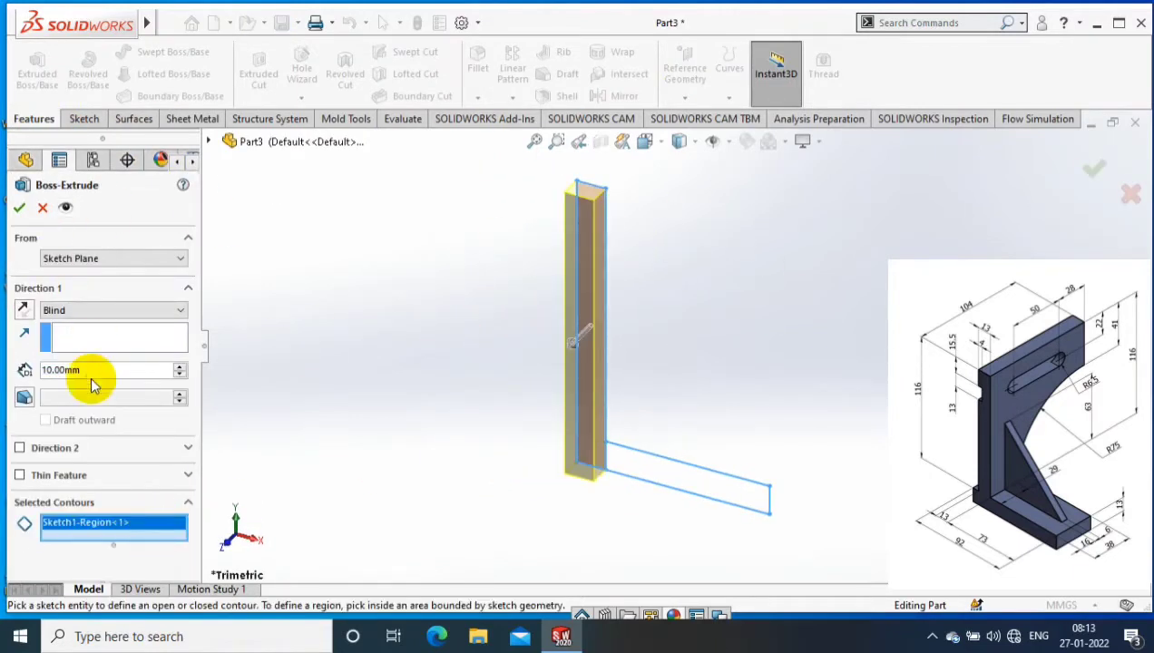
{"action": "type", "text": "104"}
{"action": "left_click", "coordinate": [23, 310]}
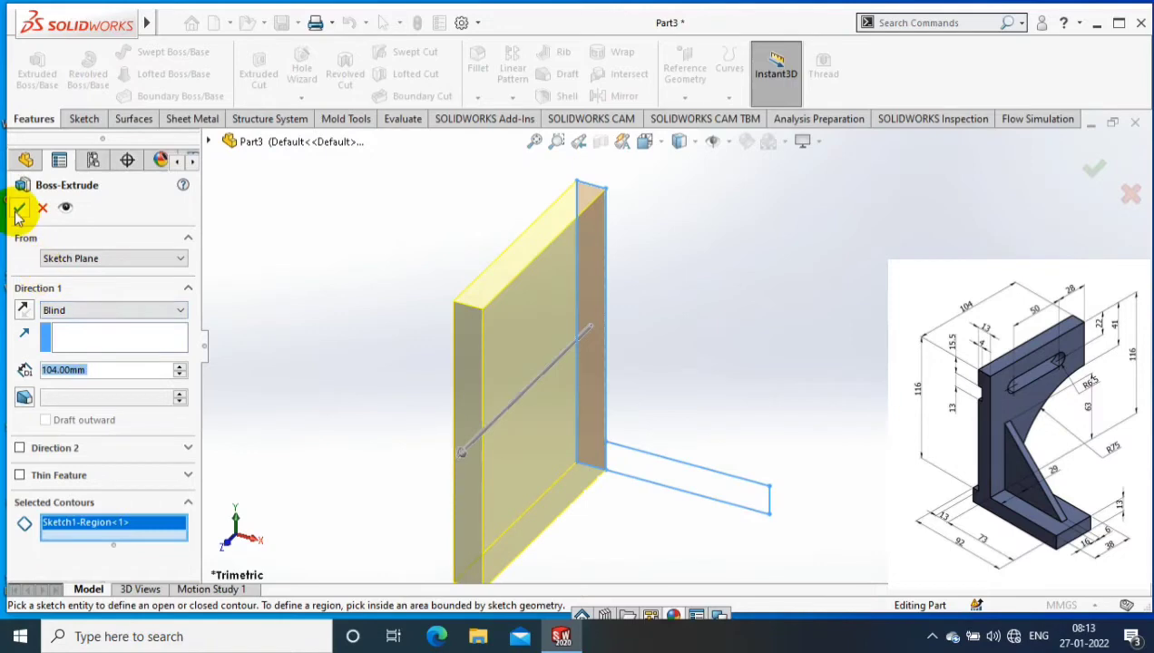
{"action": "left_click", "coordinate": [17, 209]}
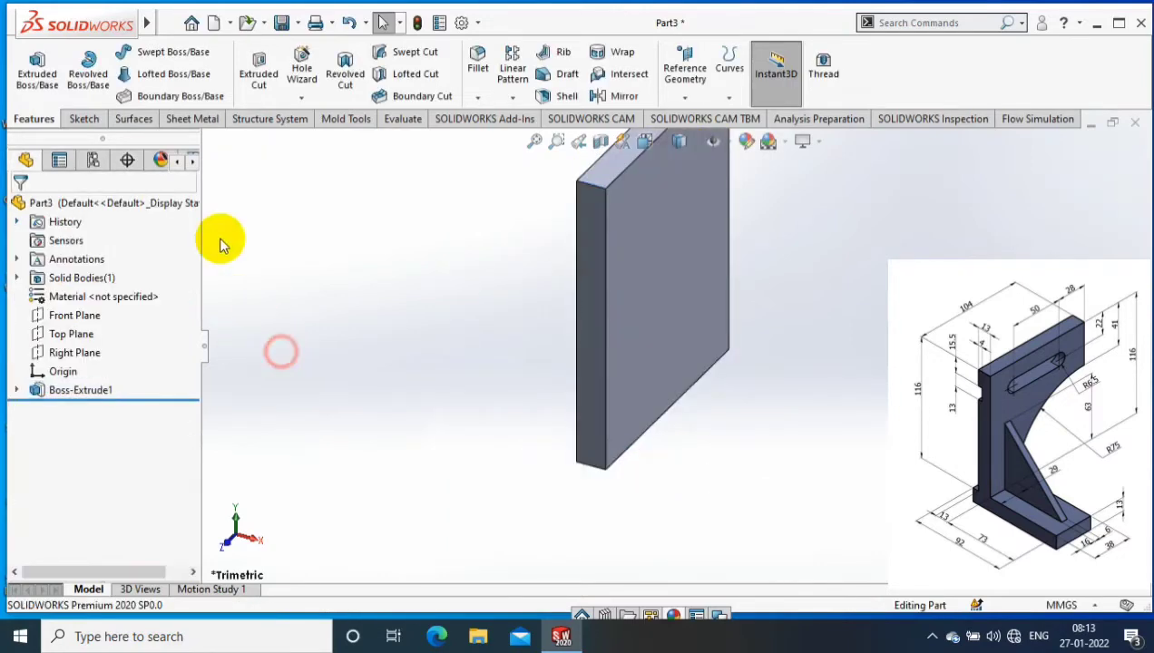
{"action": "left_click", "coordinate": [17, 391]}
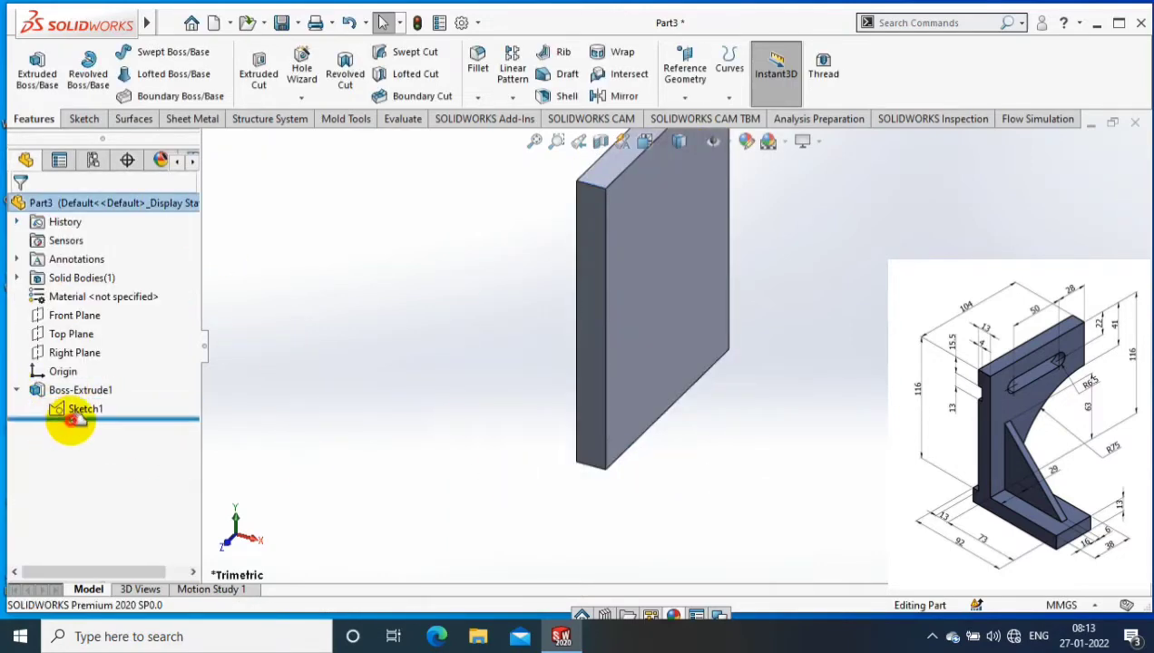
Extrude only the horizontal leg region of Sketch1 38 mm as Boss-Extrude2
{"action": "left_click", "coordinate": [36, 68]}
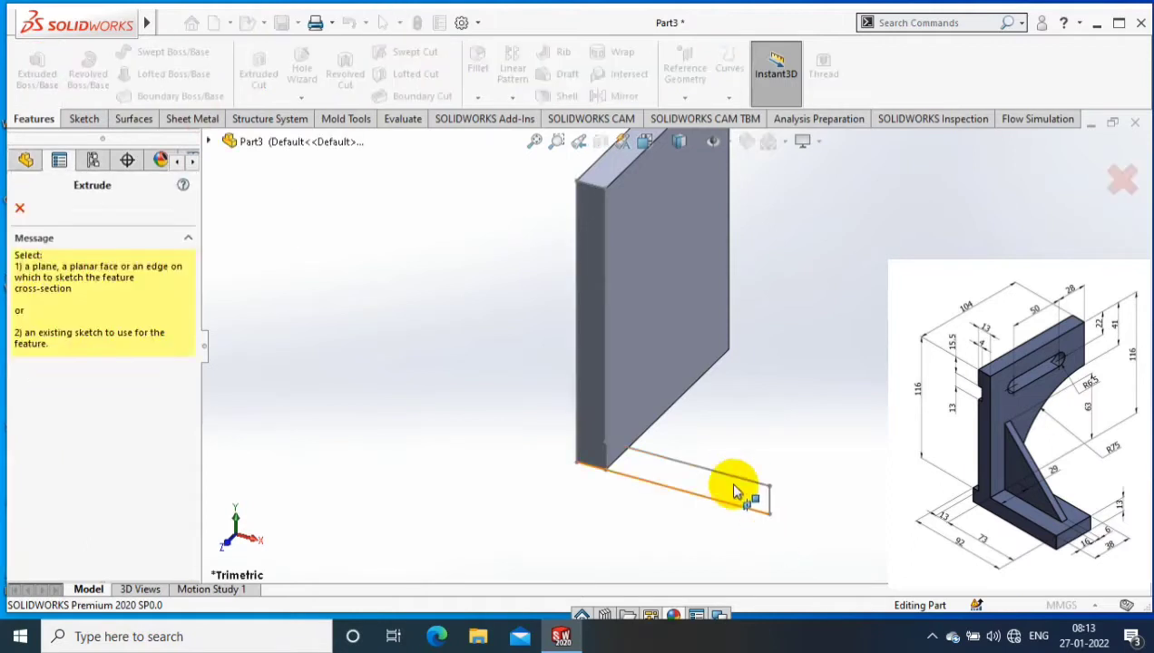
{"action": "left_click", "coordinate": [723, 472]}
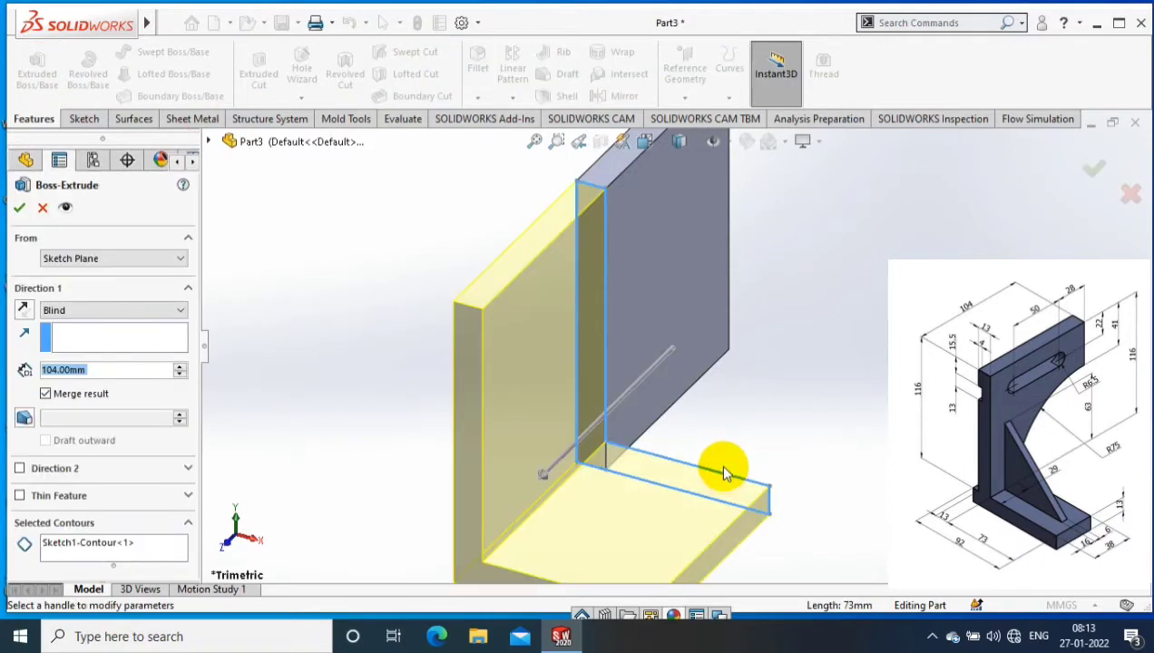
{"action": "left_click", "coordinate": [109, 542]}
{"action": "key", "text": "Delete"}
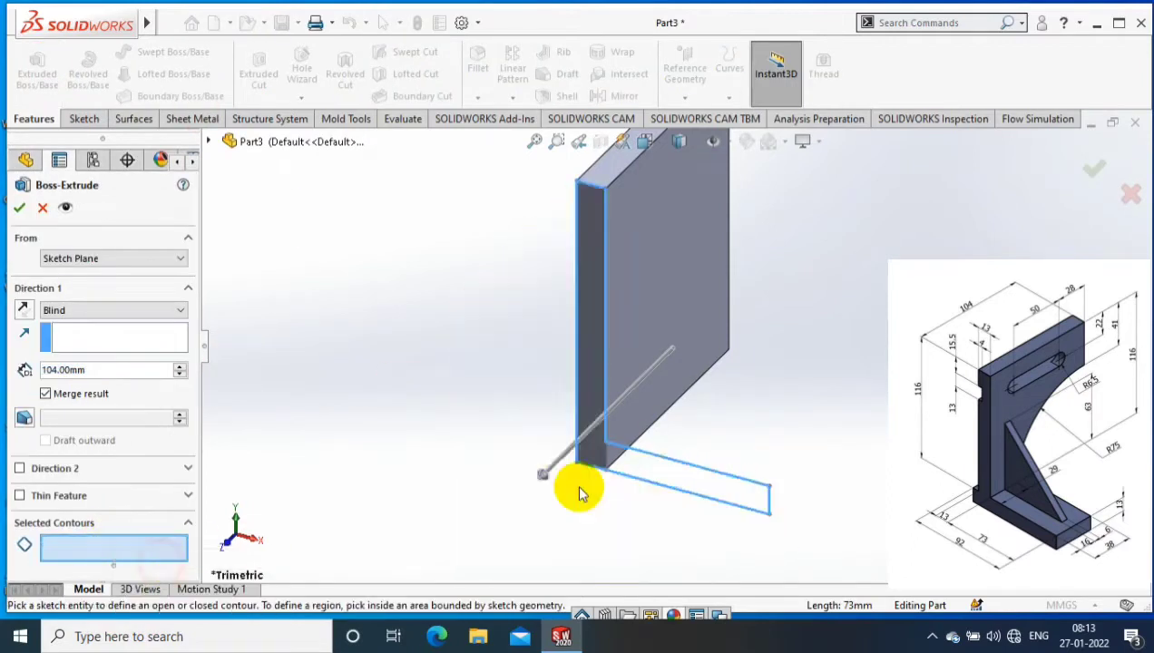
{"action": "left_click", "coordinate": [690, 481]}
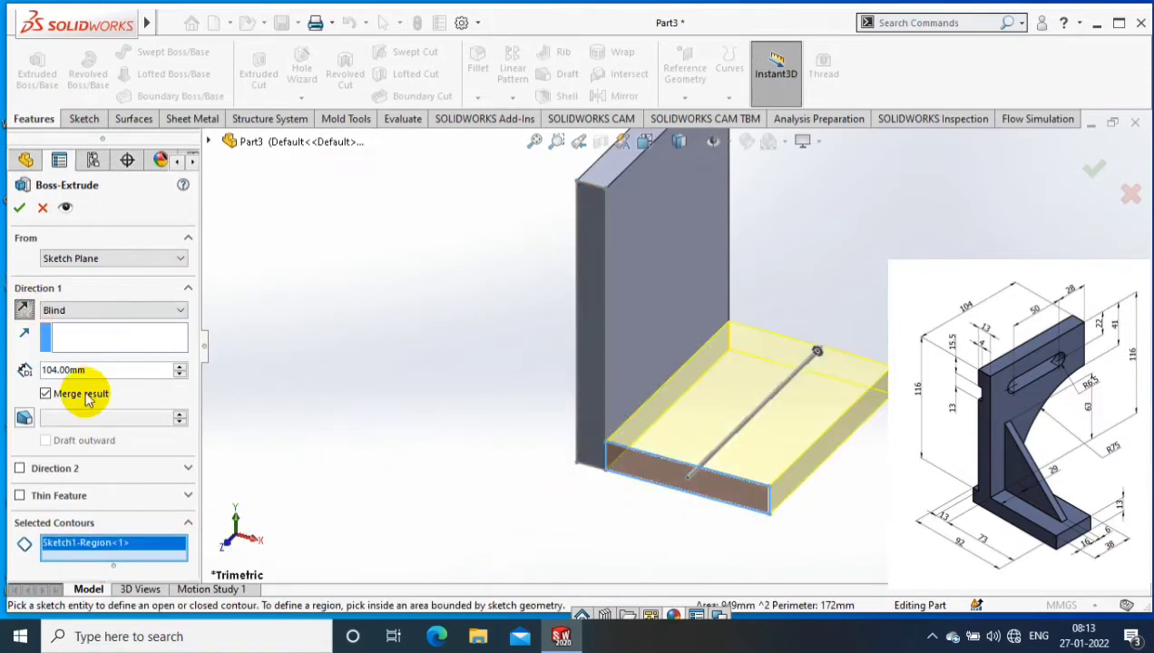
{"action": "left_click", "coordinate": [115, 368]}
{"action": "type", "text": "38"}
{"action": "key", "text": "Return"}
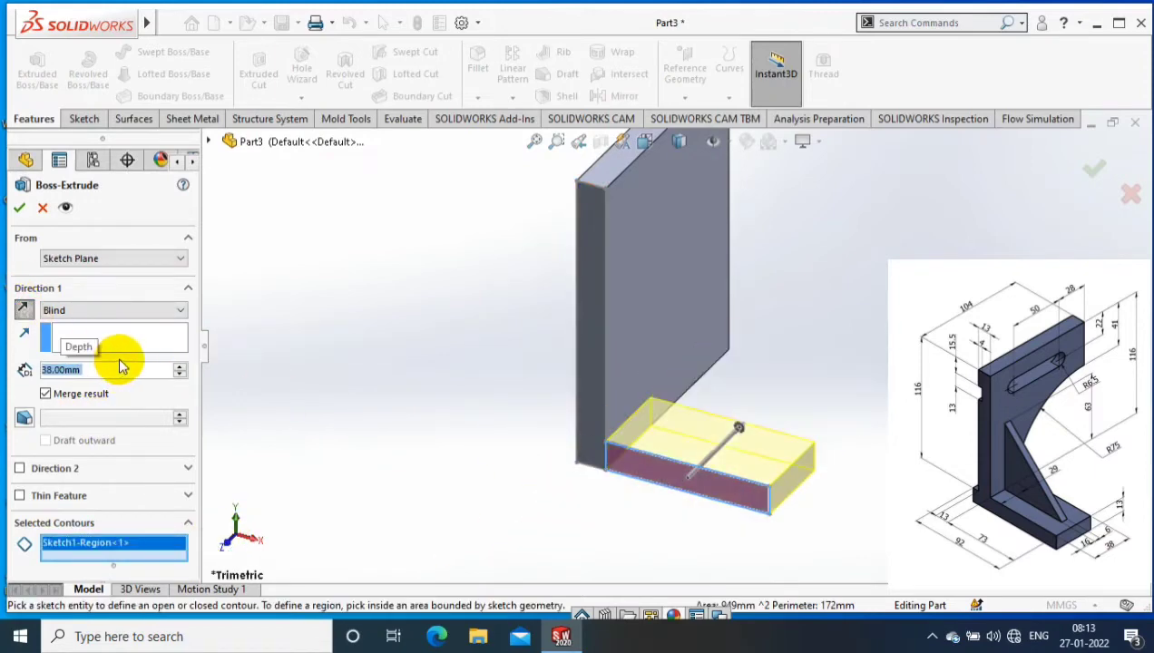
{"action": "left_click", "coordinate": [355, 331]}
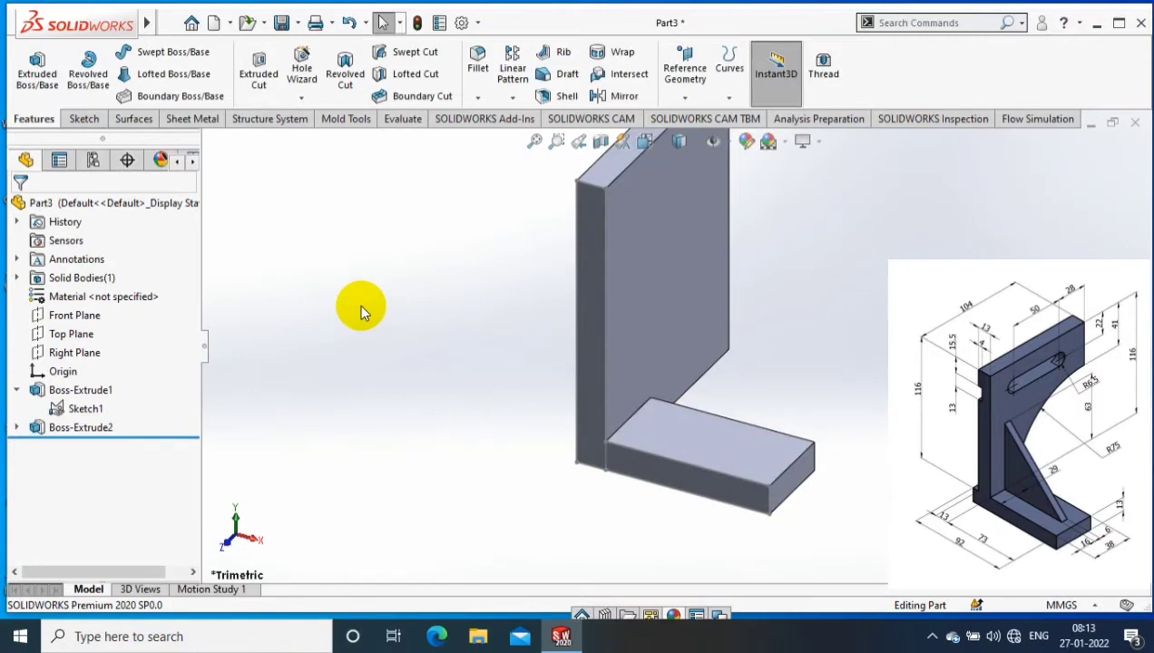
View the upright's side face Normal To and sketch the groove rectangle on it
{"action": "right_click", "coordinate": [590, 238]}
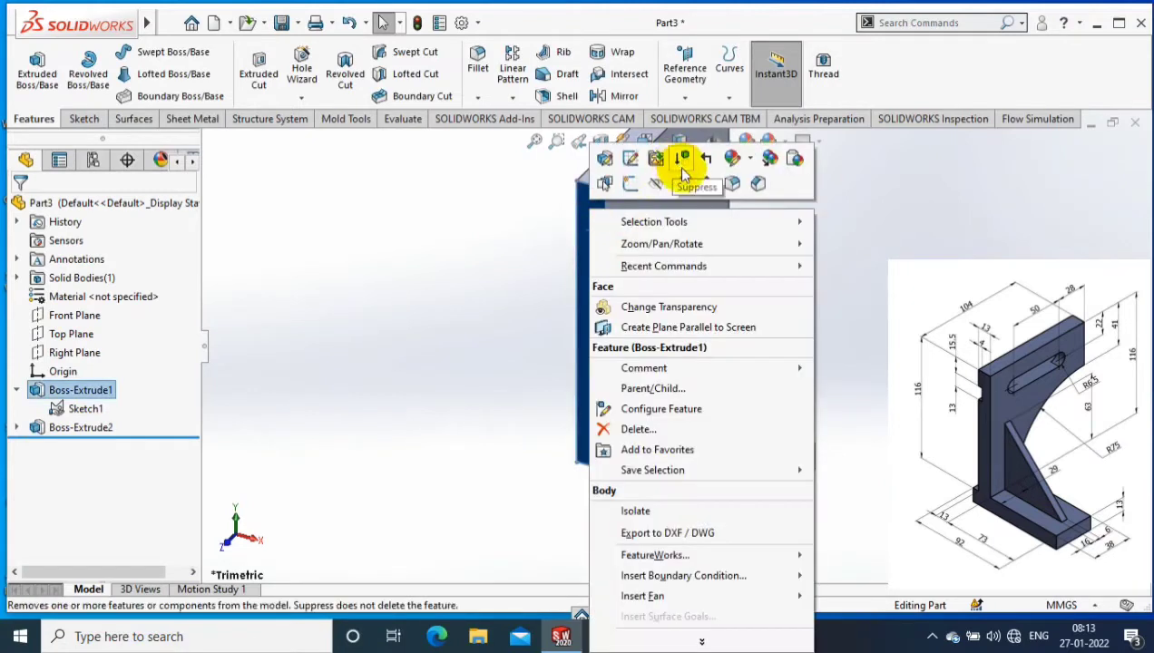
{"action": "left_click", "coordinate": [675, 159]}
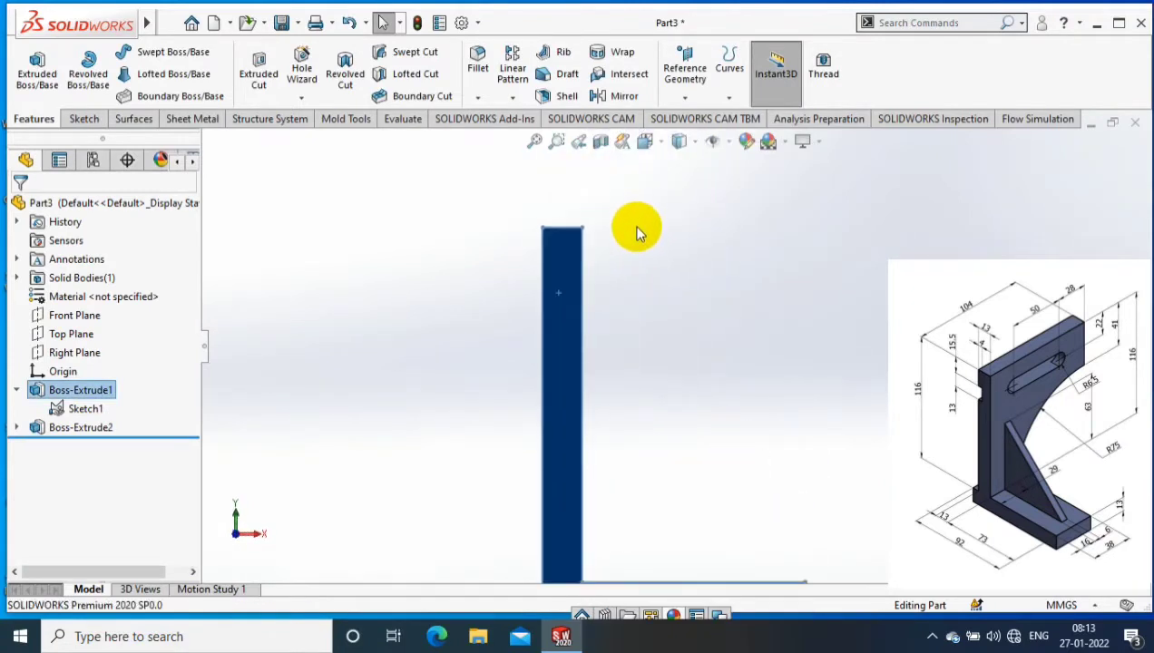
{"action": "left_click", "coordinate": [84, 119]}
{"action": "left_click", "coordinate": [118, 74]}
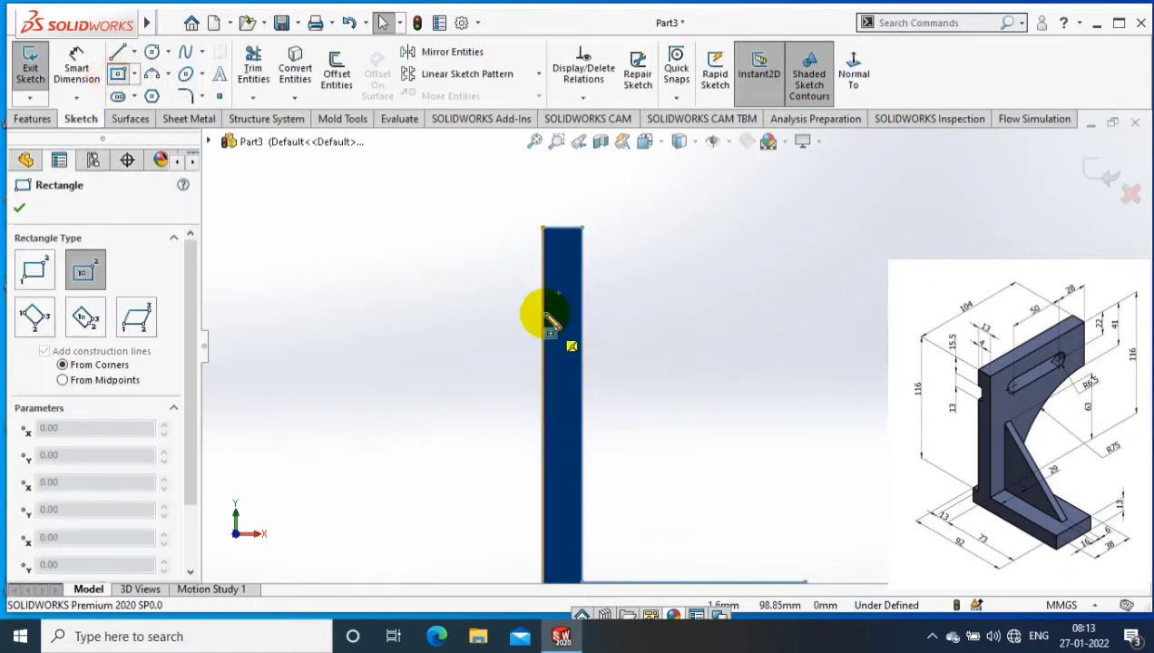
{"action": "left_click", "coordinate": [77, 65]}
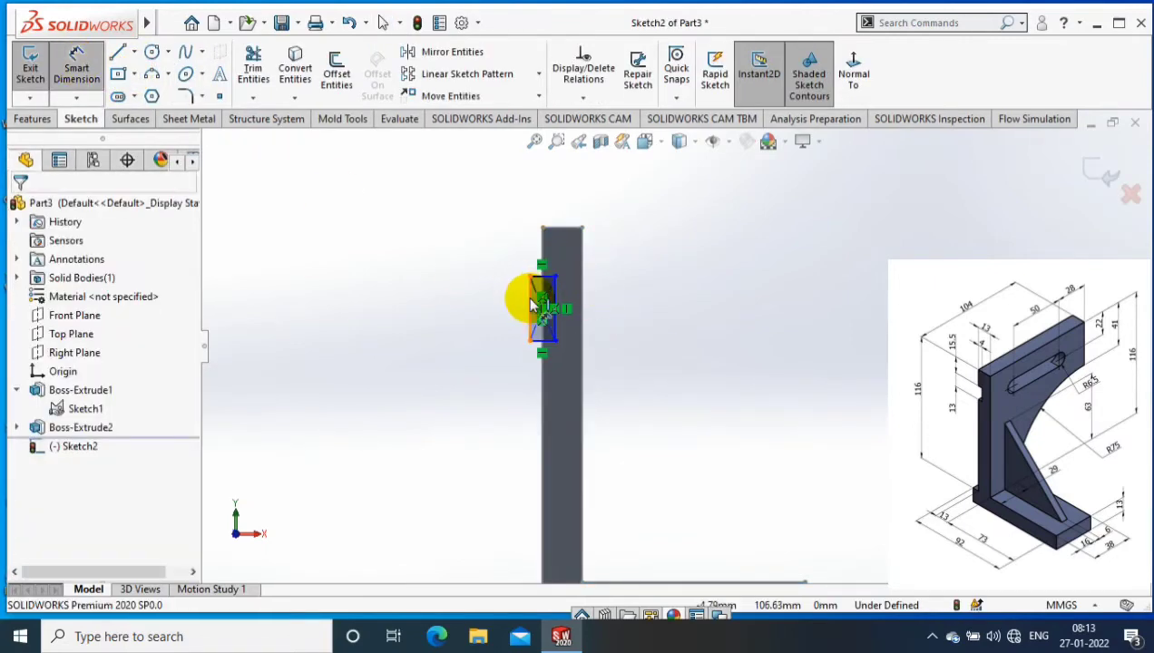
Dimension the rectangle 13 high, 8 wide, and 15.5 below the part's top
{"action": "left_click", "coordinate": [438, 325]}
{"action": "left_click", "coordinate": [528, 297]}
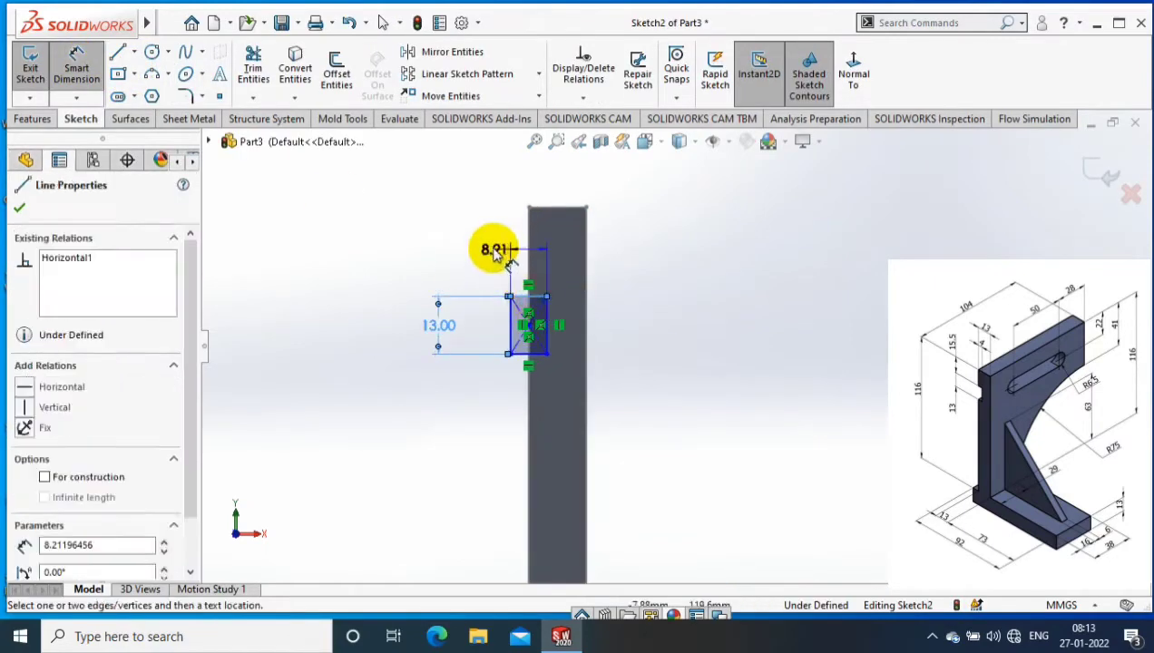
{"action": "left_click", "coordinate": [490, 246]}
{"action": "type", "text": "8"}
{"action": "key", "text": "Return"}
{"action": "left_click", "coordinate": [539, 296]}
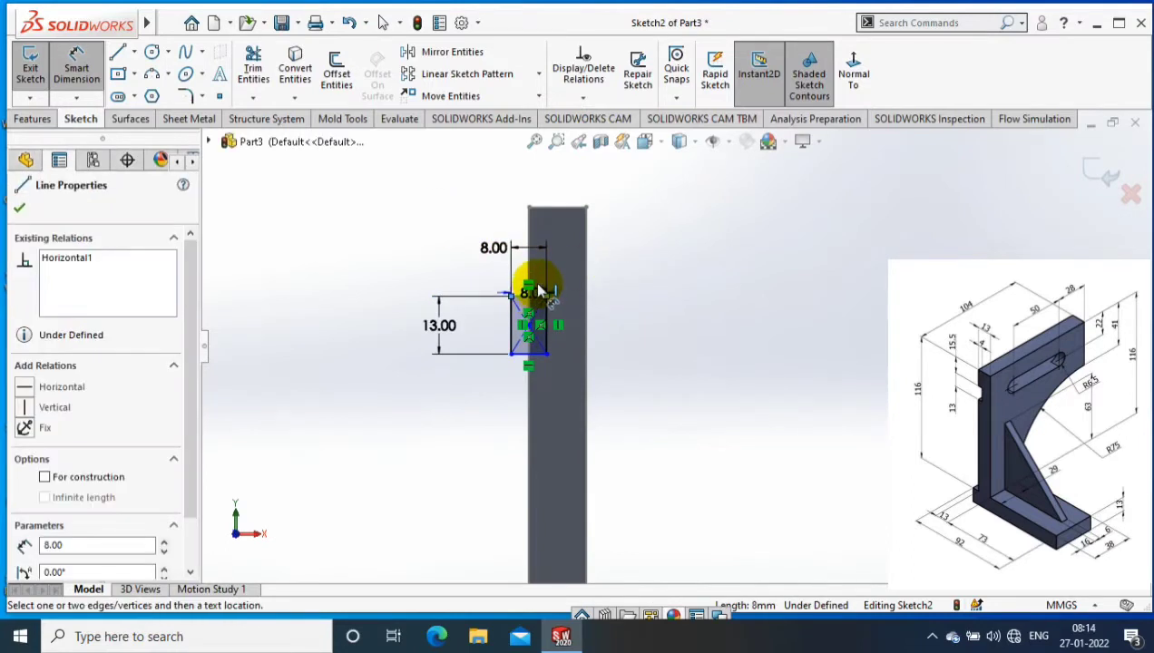
{"action": "left_click", "coordinate": [542, 208]}
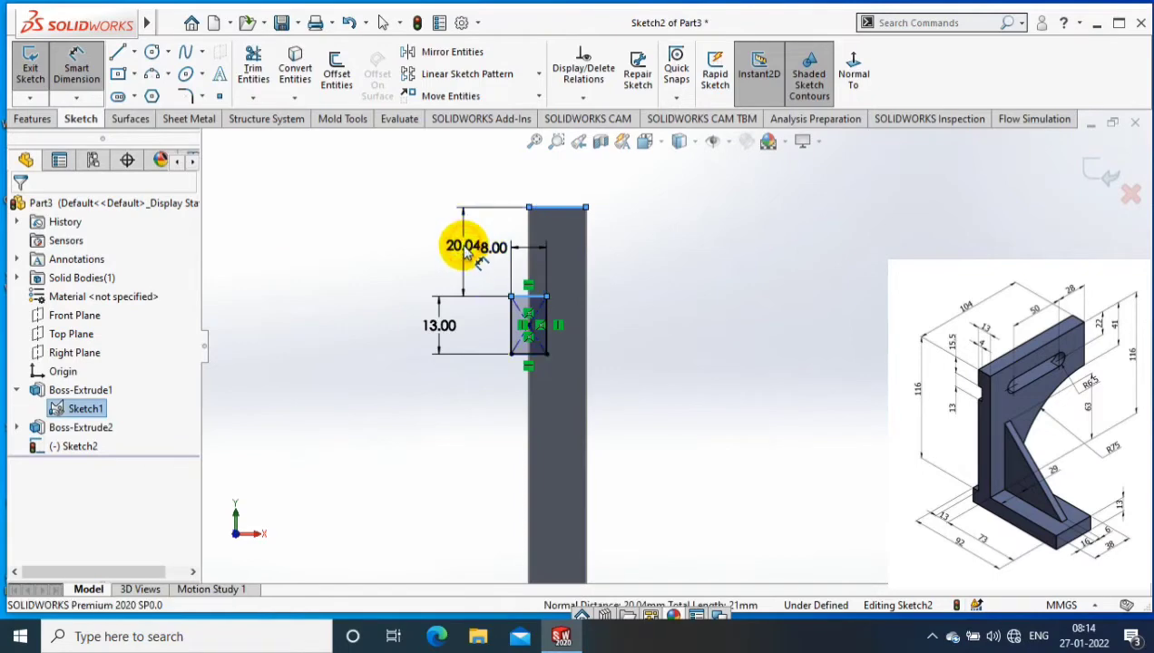
{"action": "left_click", "coordinate": [462, 249]}
{"action": "type", "text": "15.5"}
{"action": "key", "text": "Return"}
{"action": "left_click", "coordinate": [32, 119]}
Cut the rectangle Through All - Both as Cut-Extrude1
{"action": "left_click", "coordinate": [259, 71]}
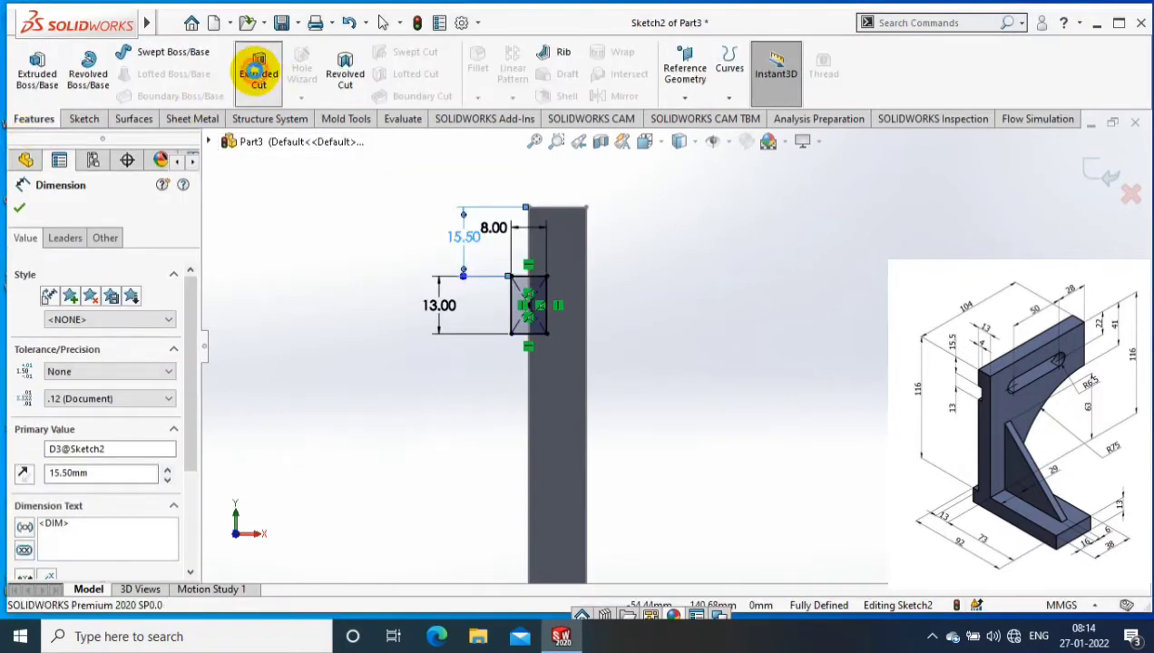
{"action": "left_click", "coordinate": [141, 260]}
{"action": "left_click", "coordinate": [145, 310]}
{"action": "left_click", "coordinate": [82, 342]}
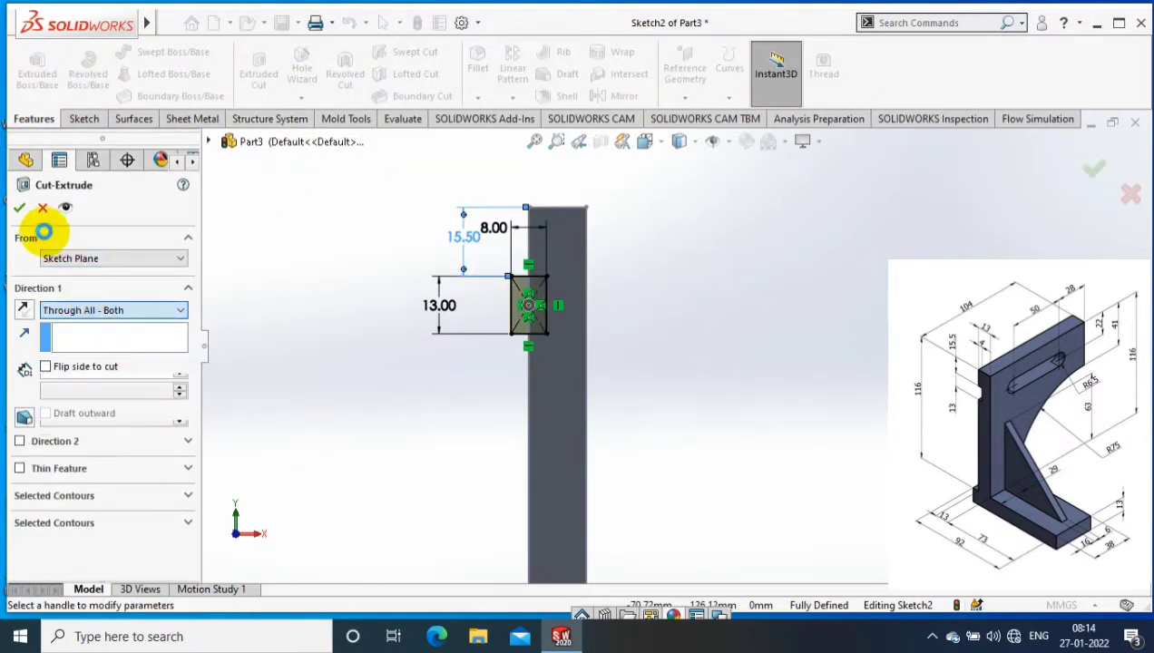
{"action": "key", "text": "Return"}
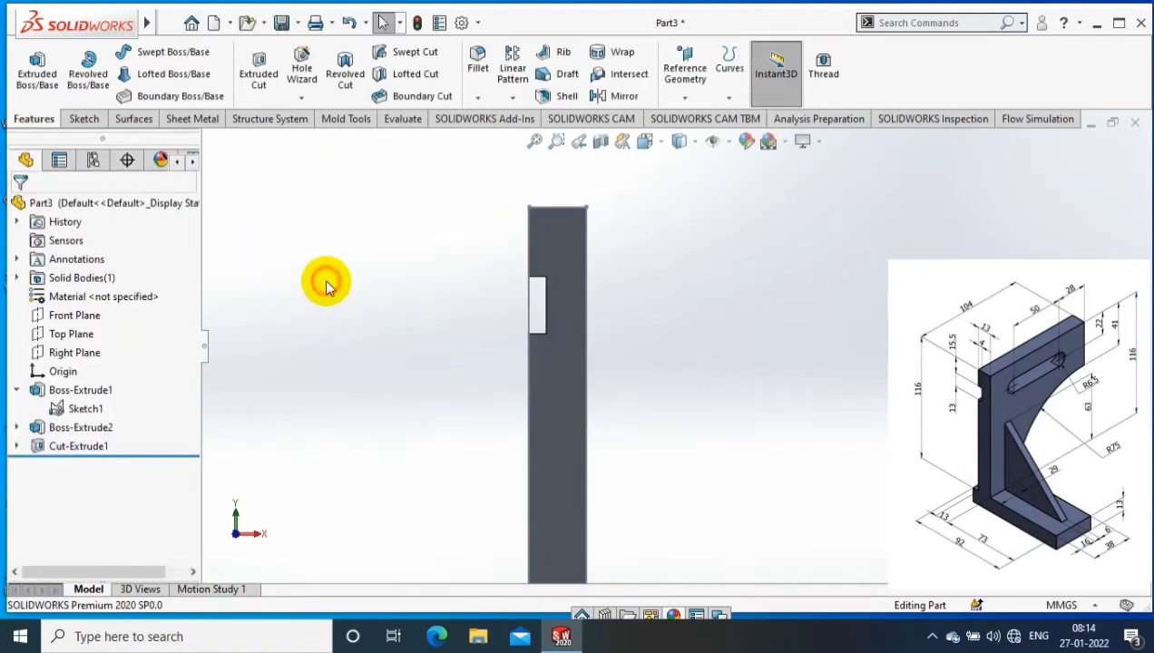
{"action": "key", "text": "ctrl+1"}
{"action": "mouse_move", "coordinate": [696, 536]}
{"action": "middle_mouse_down"}
{"action": "mouse_move", "coordinate": [780, 365]}
{"action": "mouse_move", "coordinate": [567, 408]}
{"action": "middle_mouse_up"}
View the back face Normal To and sketch a corner rectangle along its bottom edge
{"action": "right_click", "coordinate": [567, 407]}
{"action": "left_click", "coordinate": [682, 183]}
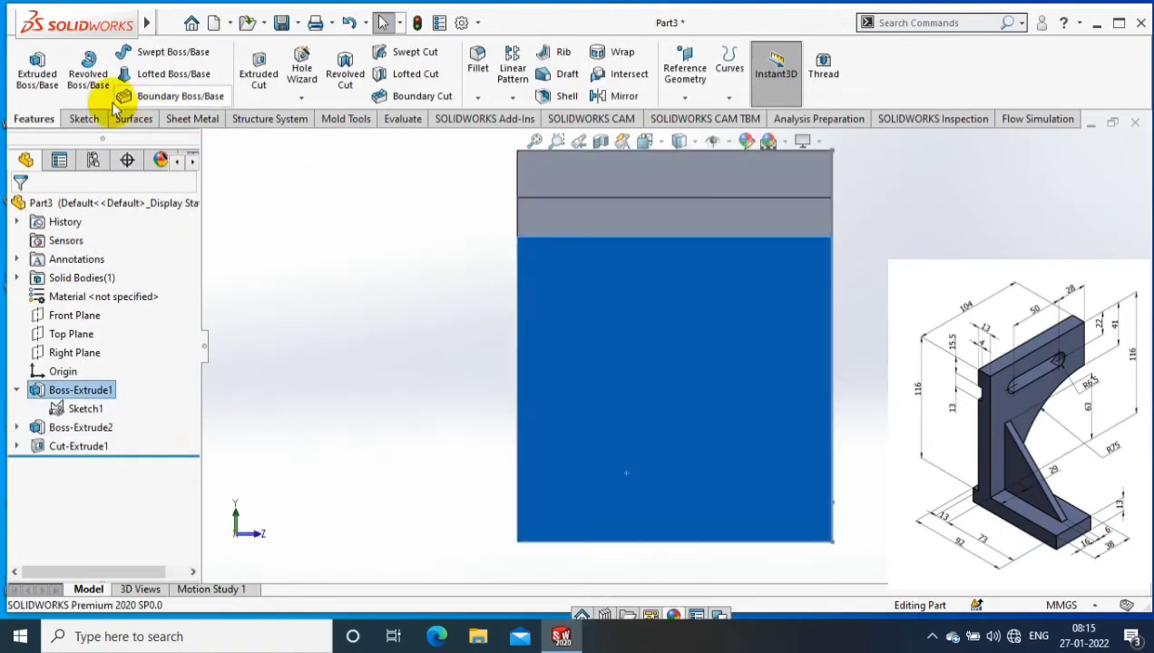
{"action": "left_click", "coordinate": [83, 119]}
{"action": "left_click", "coordinate": [119, 74]}
{"action": "left_click", "coordinate": [134, 74]}
{"action": "left_click", "coordinate": [154, 91]}
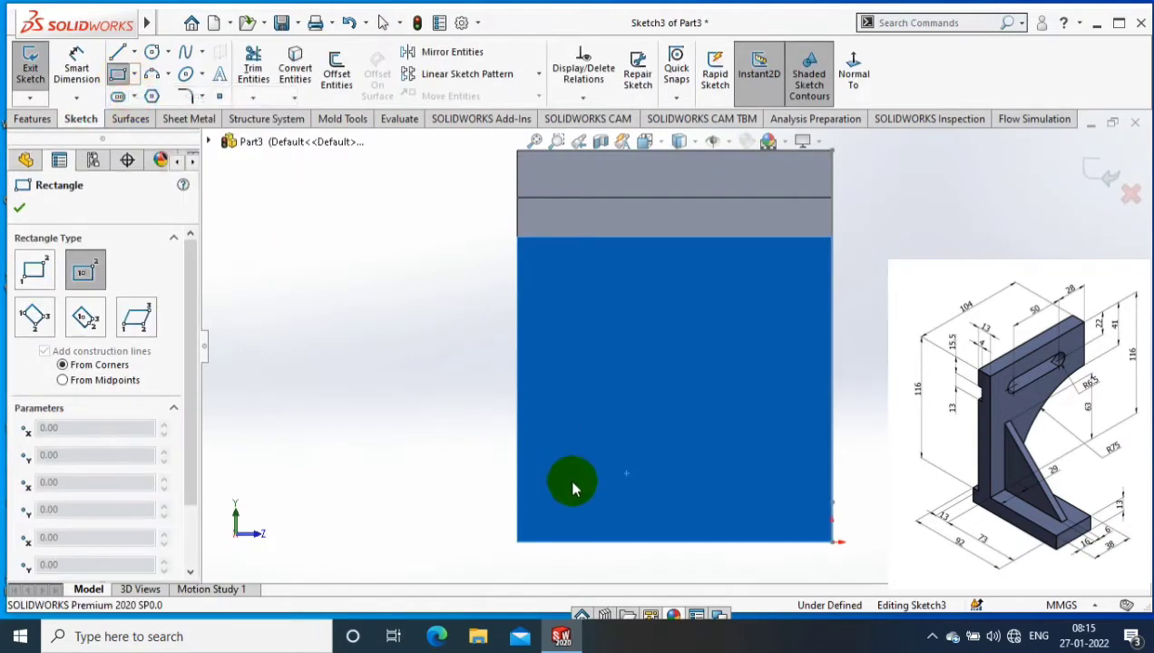
{"action": "left_click", "coordinate": [515, 543]}
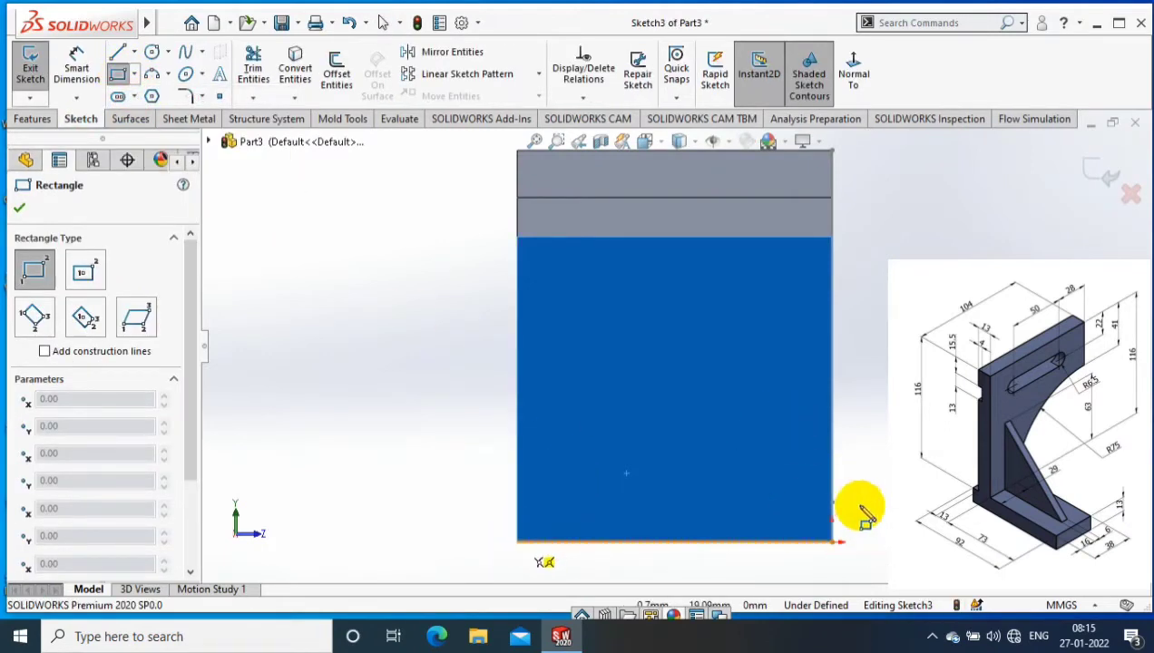
{"action": "scroll", "coordinate": [817, 499], "scroll_direction": "down", "scroll_amount": 2}
{"action": "left_click_drag", "start_coordinate": [786, 476], "coordinate": [788, 484]}
{"action": "left_click", "coordinate": [78, 71]}
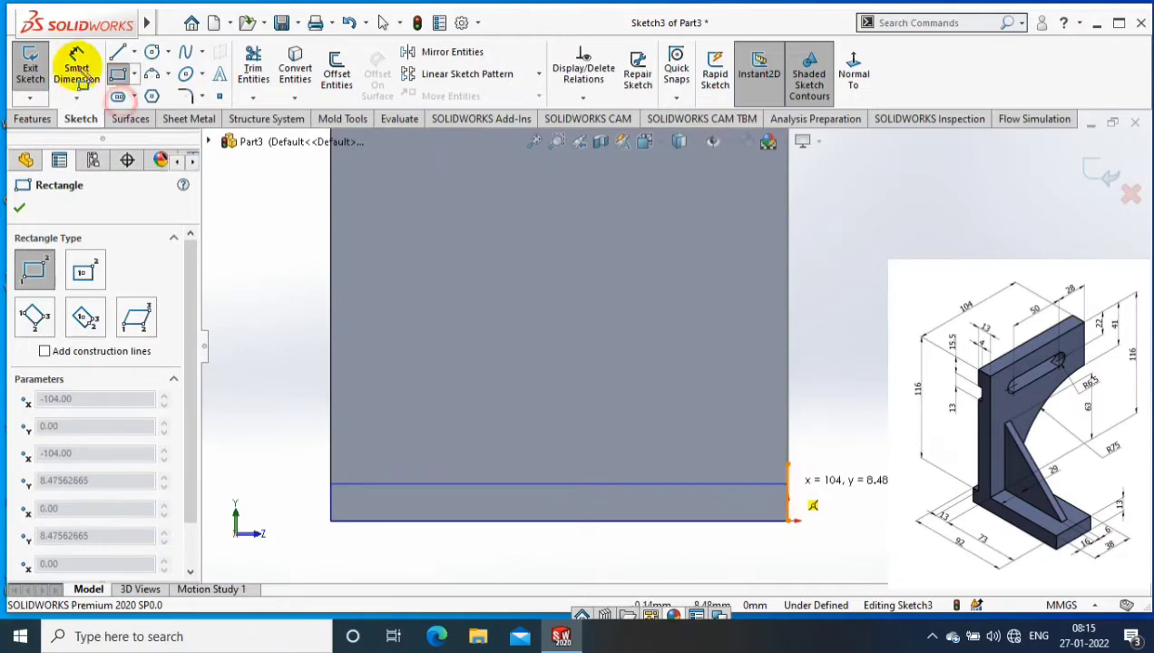
Dimension the strip rectangle's height to 13 mm
{"action": "left_click", "coordinate": [331, 499]}
{"action": "left_click", "coordinate": [295, 421]}
{"action": "type", "text": "13"}
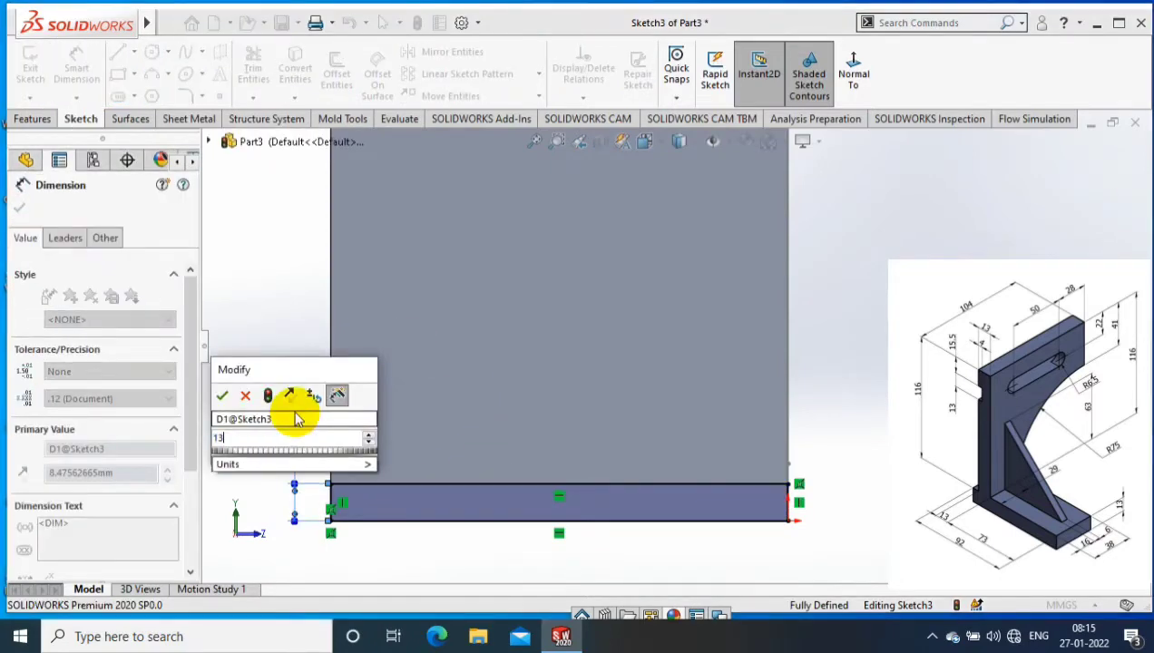
{"action": "key", "text": "Return"}
Extrude the strip 6 mm out from the face as Boss-Extrude3
{"action": "left_click", "coordinate": [34, 121]}
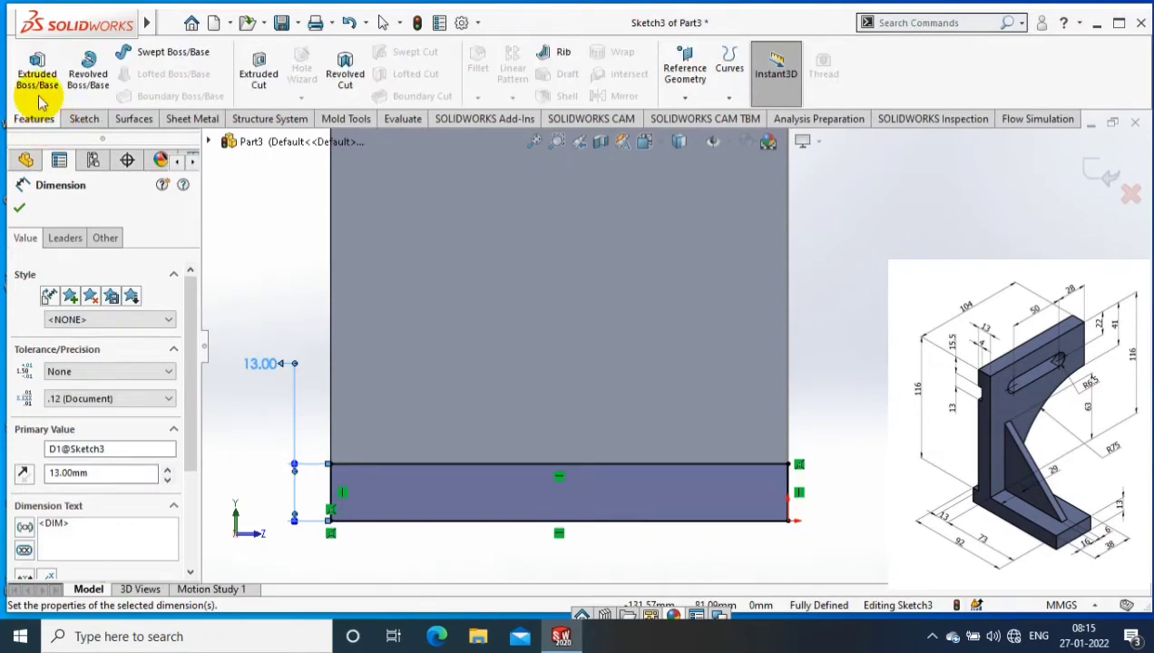
{"action": "left_click", "coordinate": [29, 66]}
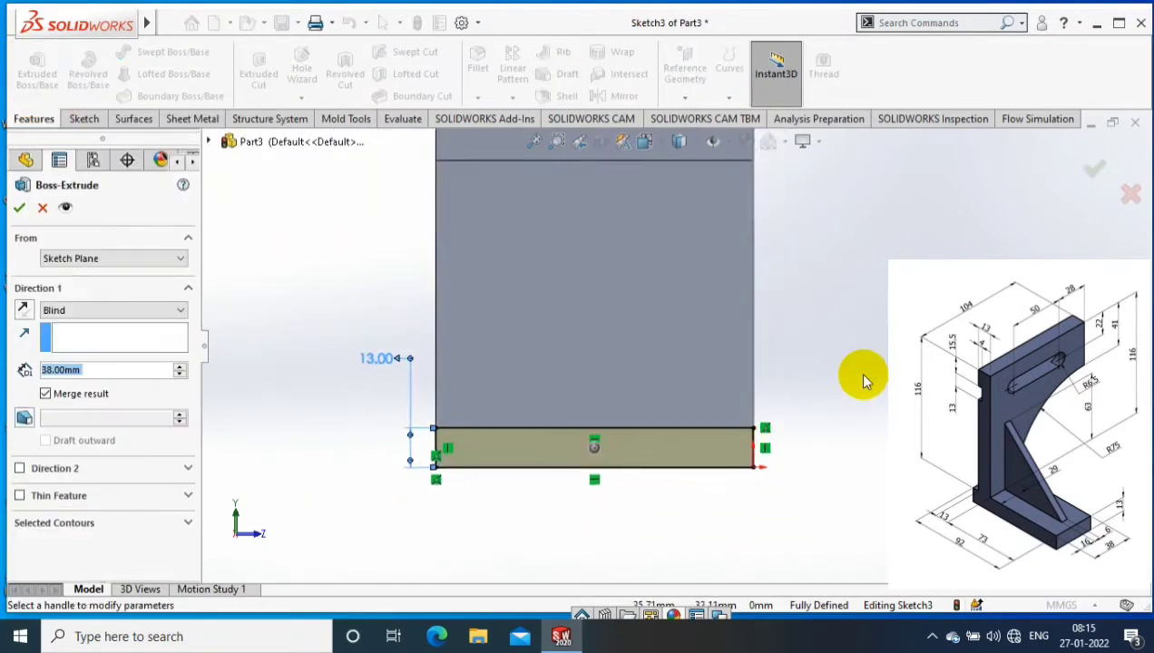
{"action": "type", "text": "13"}
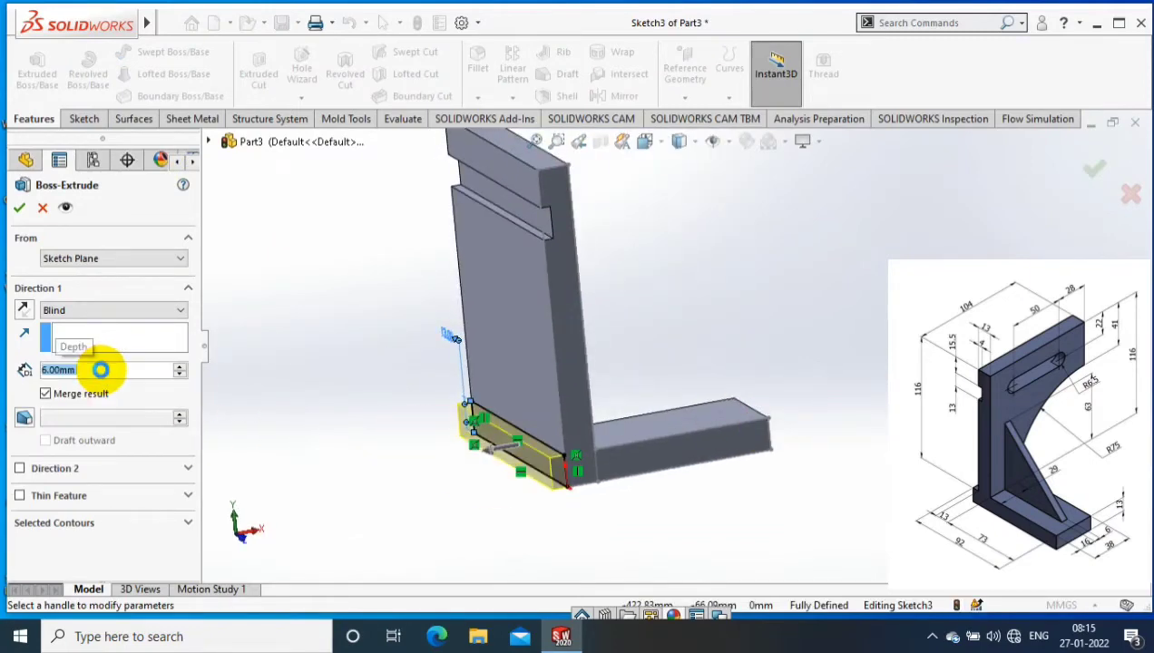
{"action": "key", "text": "Return"}
{"action": "mouse_move", "coordinate": [814, 262]}
{"action": "middle_mouse_down"}
{"action": "mouse_move", "coordinate": [690, 279]}
{"action": "mouse_move", "coordinate": [722, 390]}
{"action": "middle_mouse_up"}
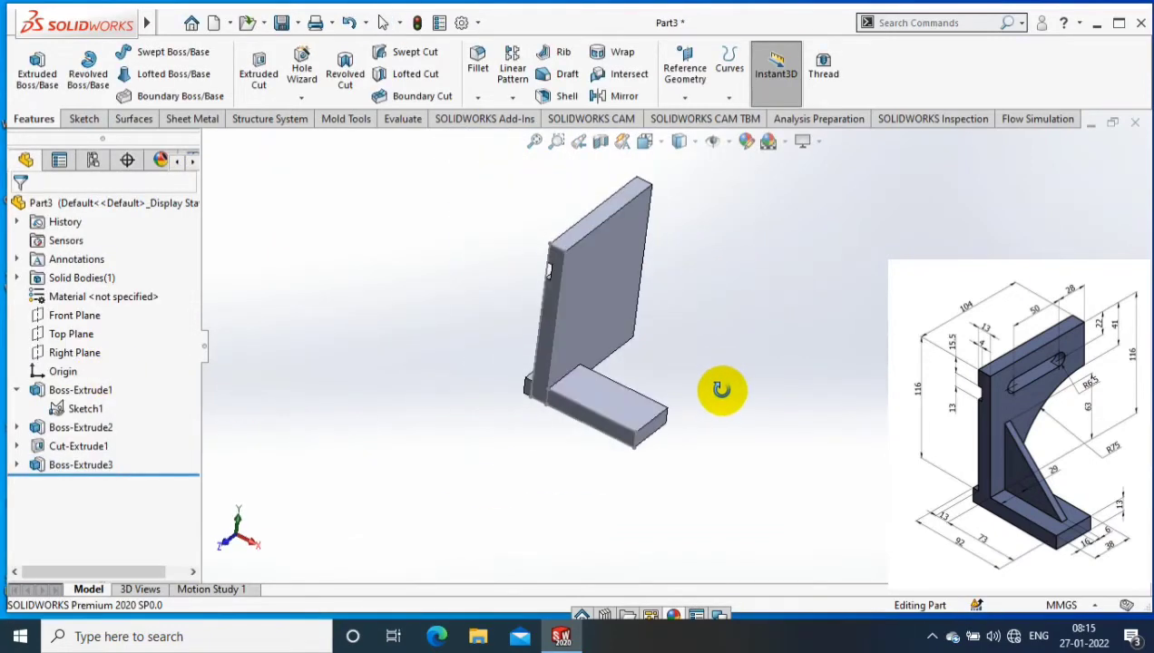
Sketch a straight slot near the top of the upright's front face
{"action": "right_click", "coordinate": [648, 302]}
{"action": "left_click", "coordinate": [734, 174]}
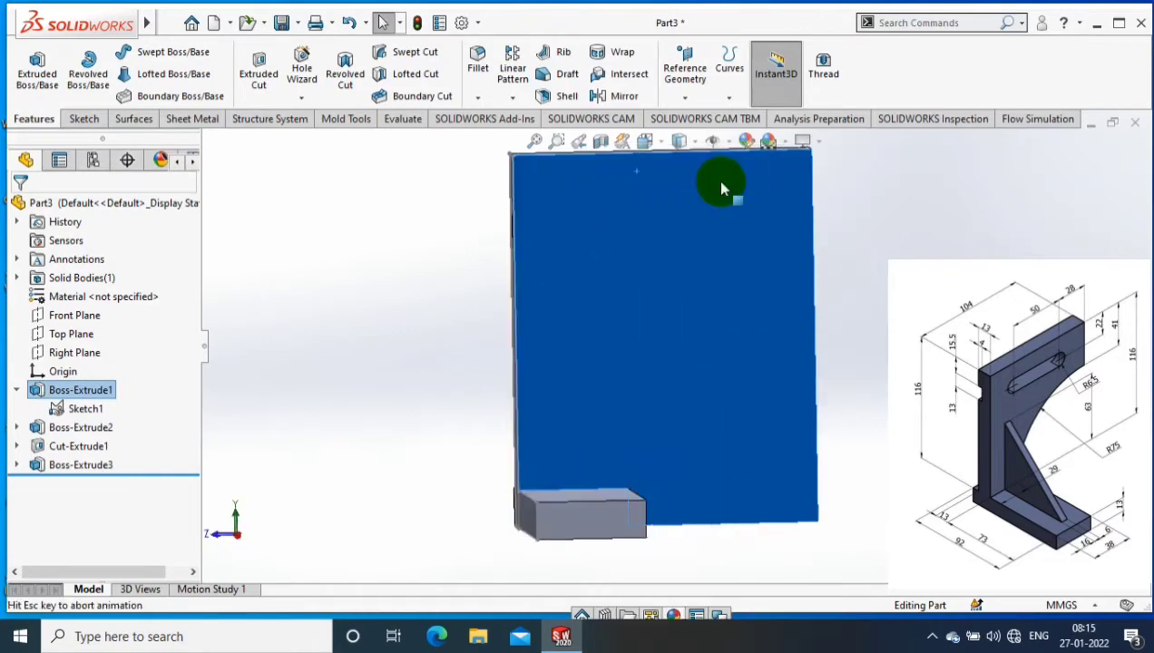
{"action": "left_click", "coordinate": [767, 238]}
{"action": "left_click", "coordinate": [132, 96]}
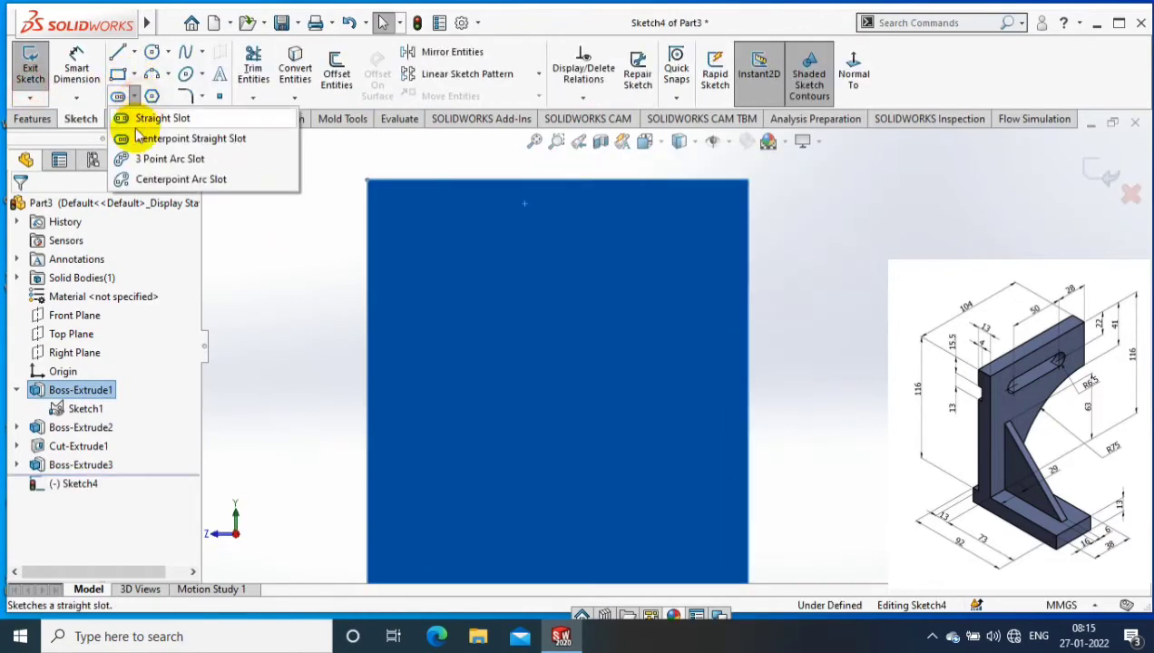
{"action": "left_click", "coordinate": [524, 259]}
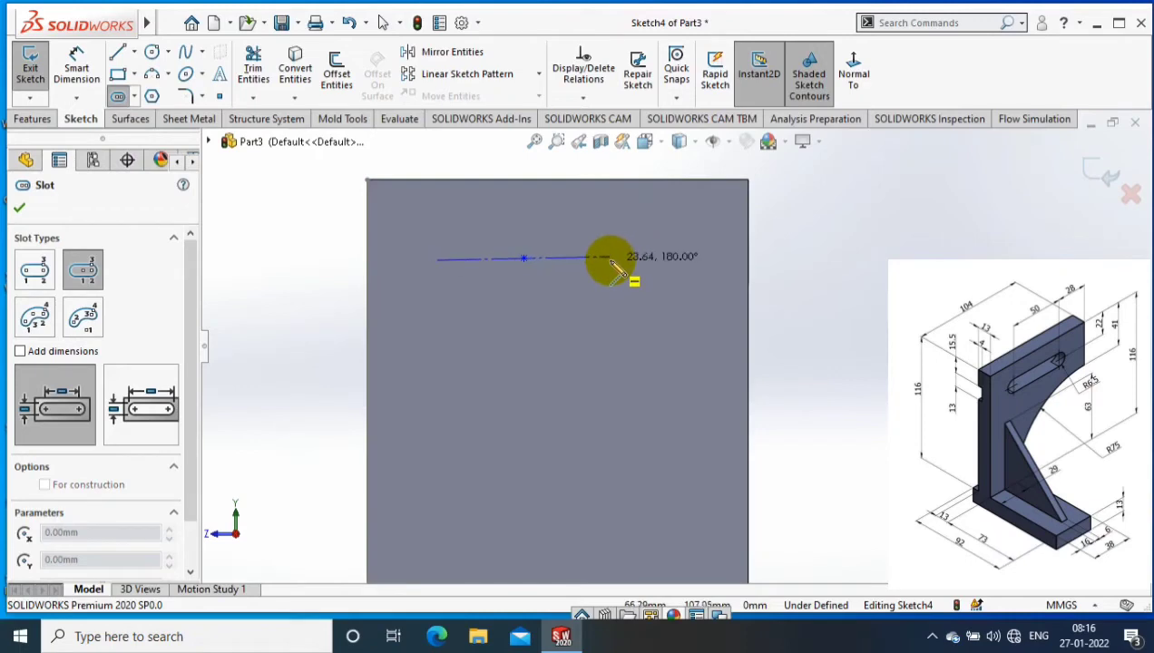
{"action": "left_click", "coordinate": [610, 259]}
{"action": "left_click", "coordinate": [77, 61]}
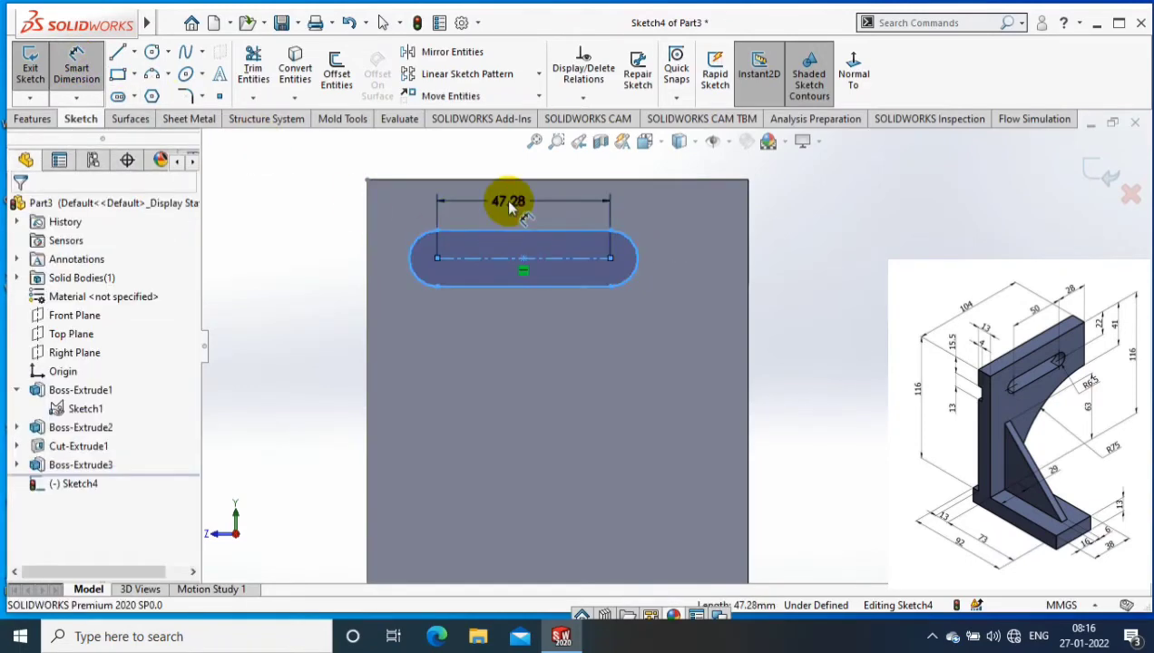
Dimension the slot length to 50 mm and its distance from the top to 20 mm
{"action": "left_click", "coordinate": [504, 200]}
{"action": "key", "text": "Return"}
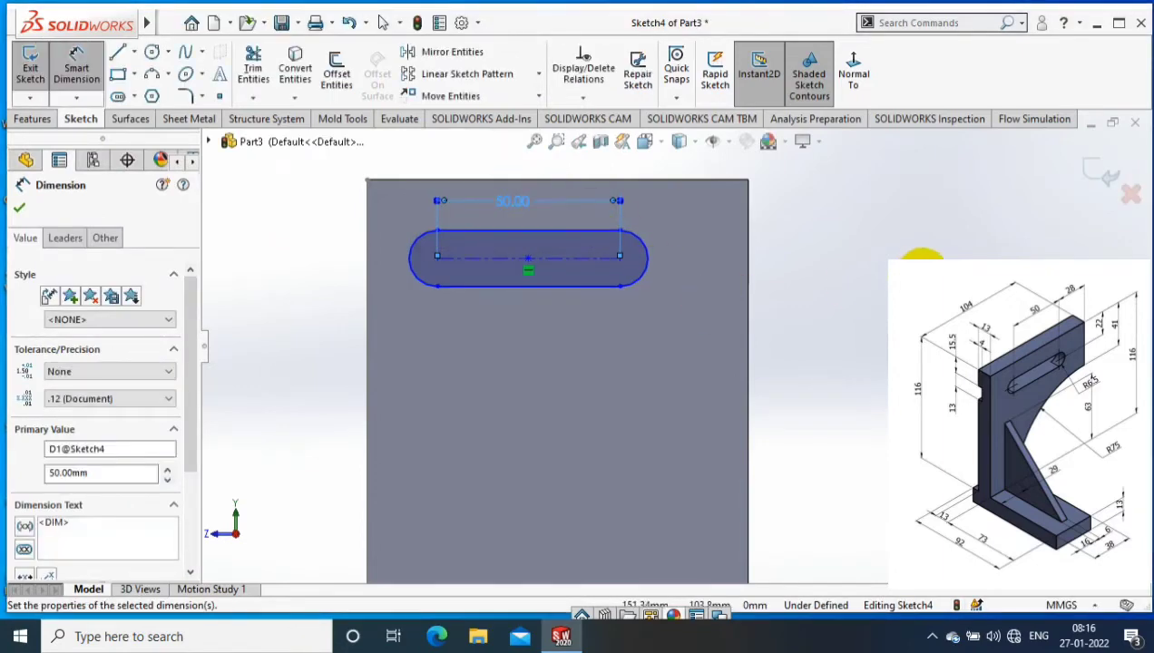
{"action": "left_click", "coordinate": [572, 257]}
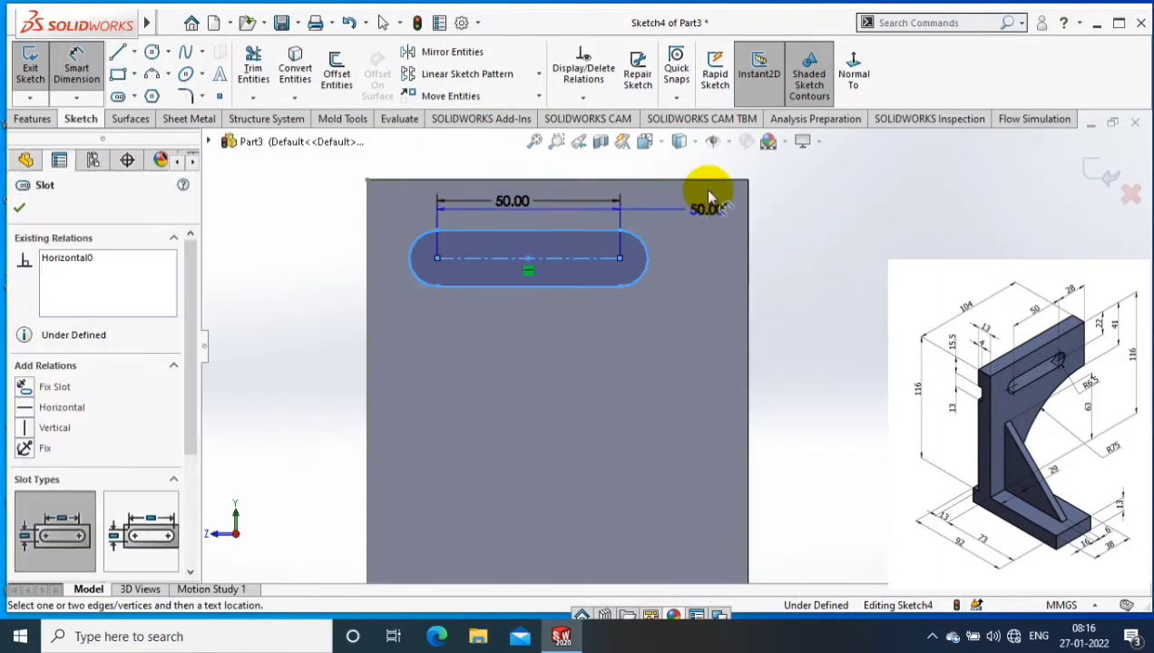
{"action": "left_click", "coordinate": [696, 180]}
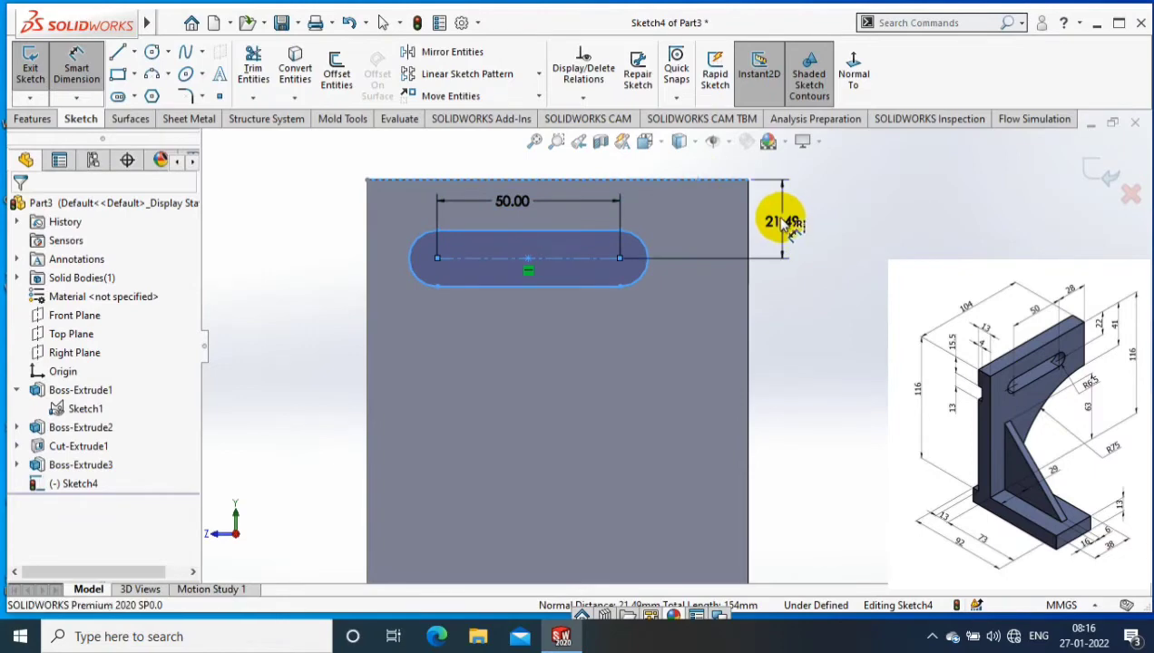
{"action": "left_click", "coordinate": [789, 225]}
{"action": "key", "text": "Return"}
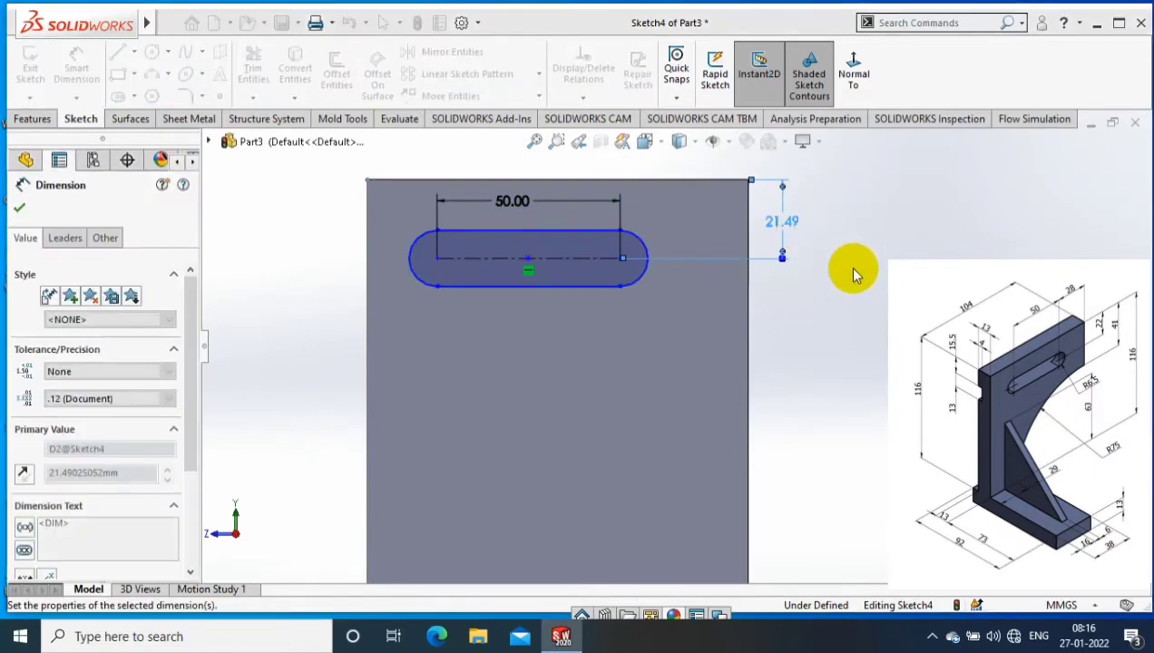
{"action": "left_click", "coordinate": [851, 288]}
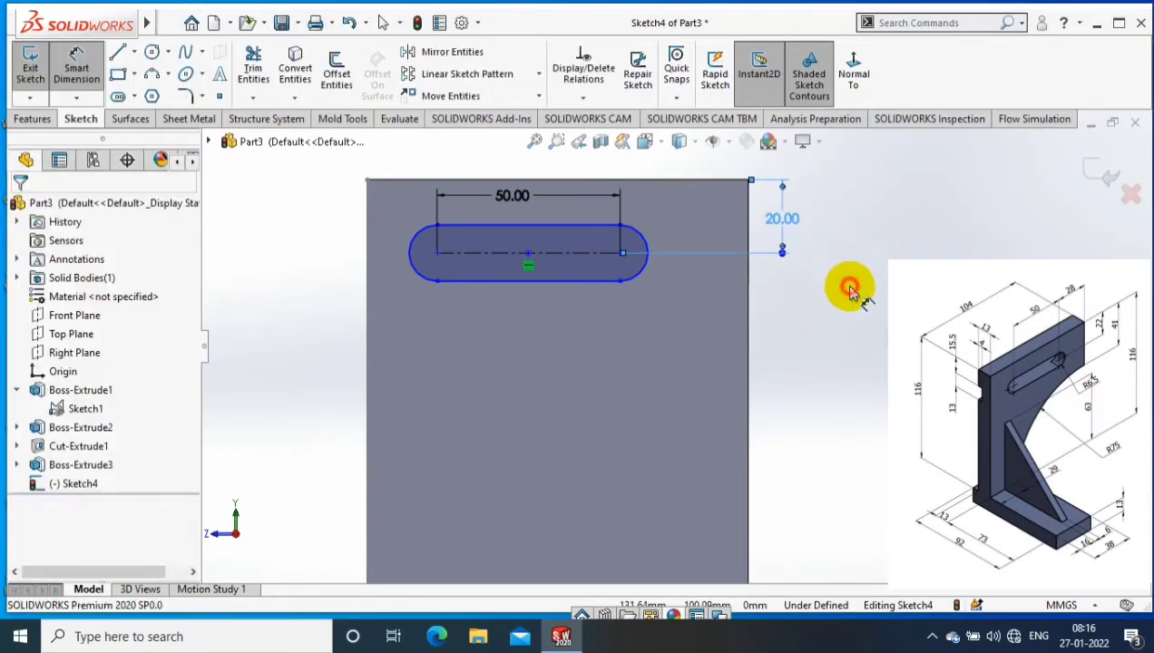
Locate the slot 28 mm from the right edge and give its ends a 6.5 mm radius
{"action": "left_click", "coordinate": [620, 253]}
{"action": "left_click", "coordinate": [747, 275]}
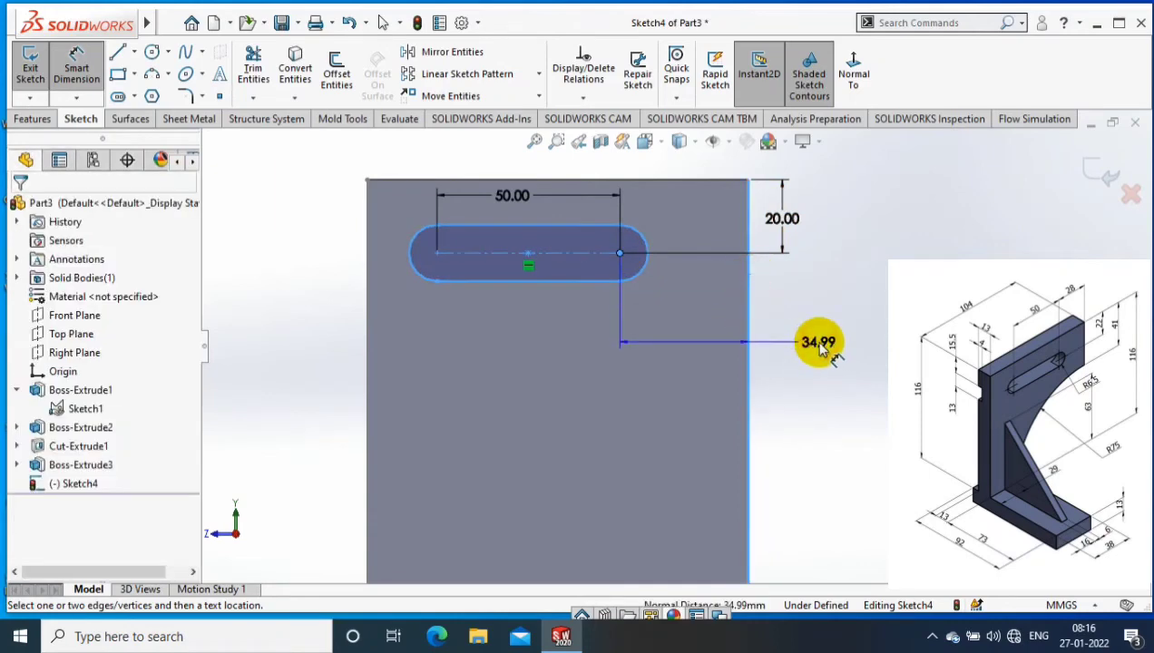
{"action": "left_click", "coordinate": [819, 337]}
{"action": "key", "text": "Return"}
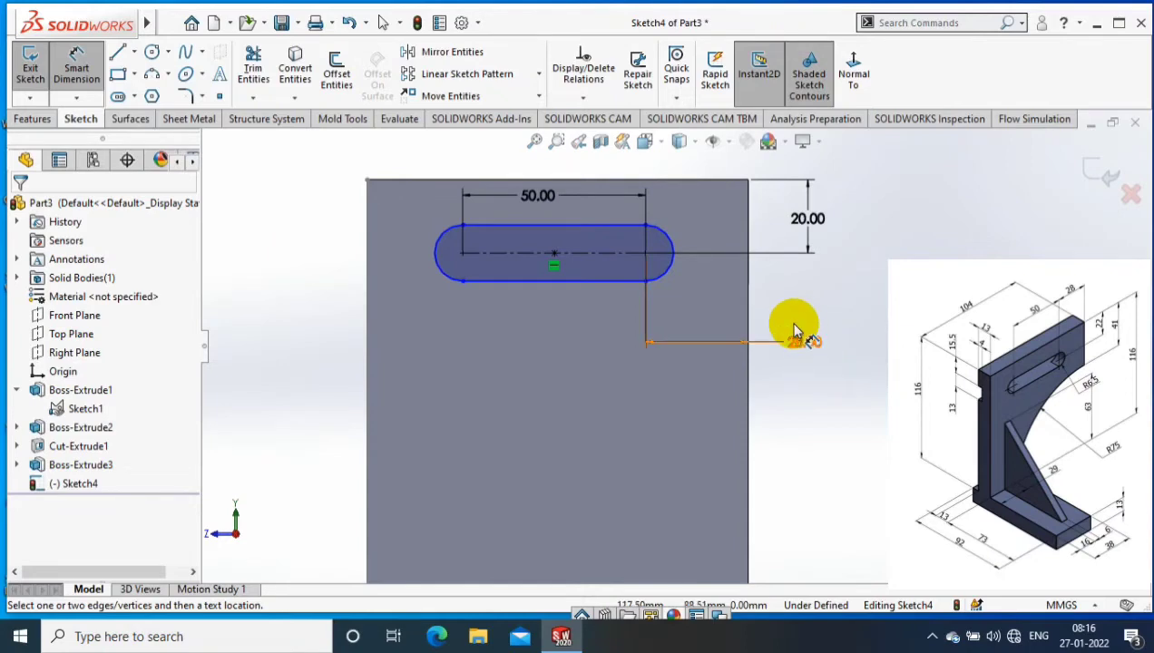
{"action": "left_click", "coordinate": [668, 279]}
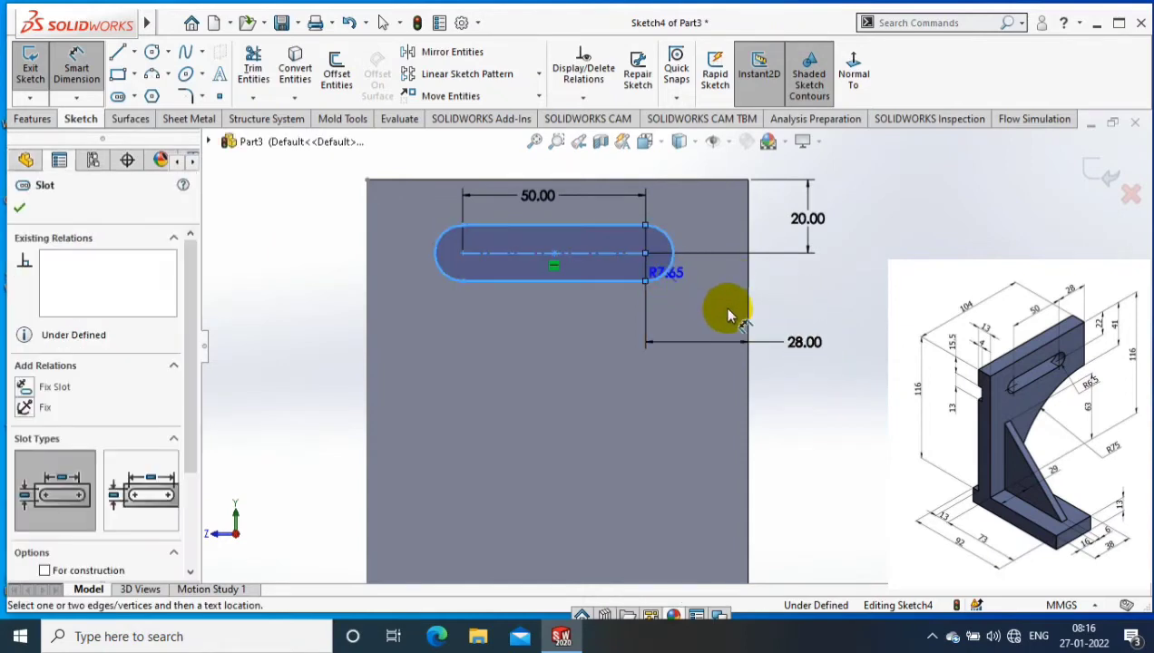
{"action": "left_click", "coordinate": [780, 308]}
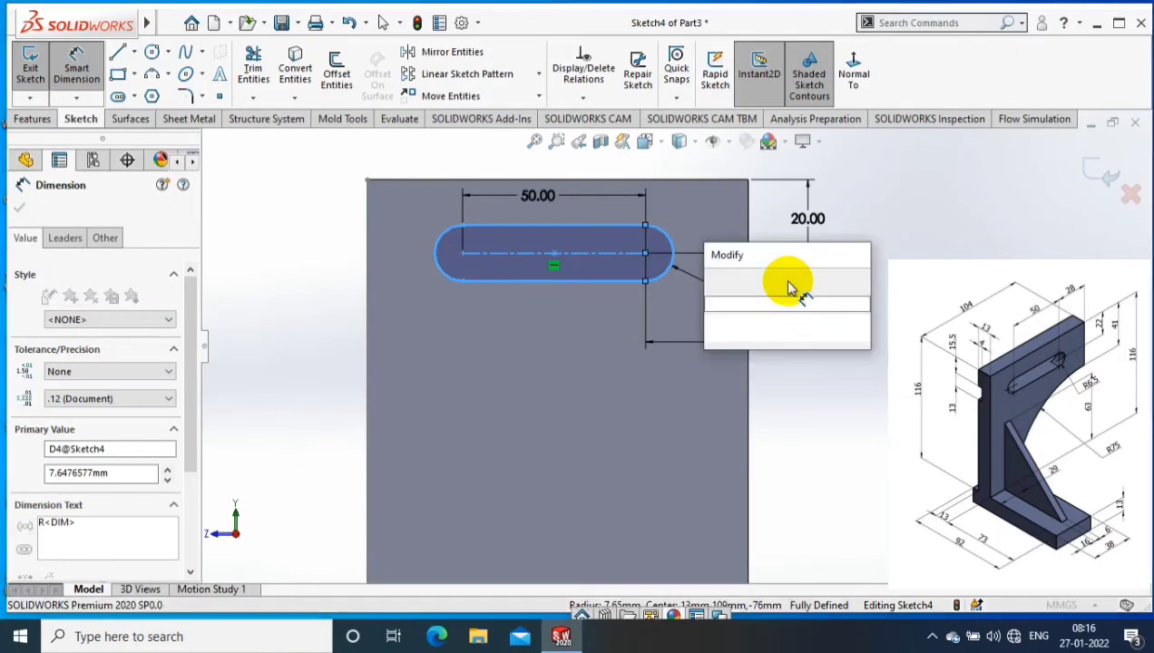
{"action": "type", "text": "6.5"}
{"action": "key", "text": "Return"}
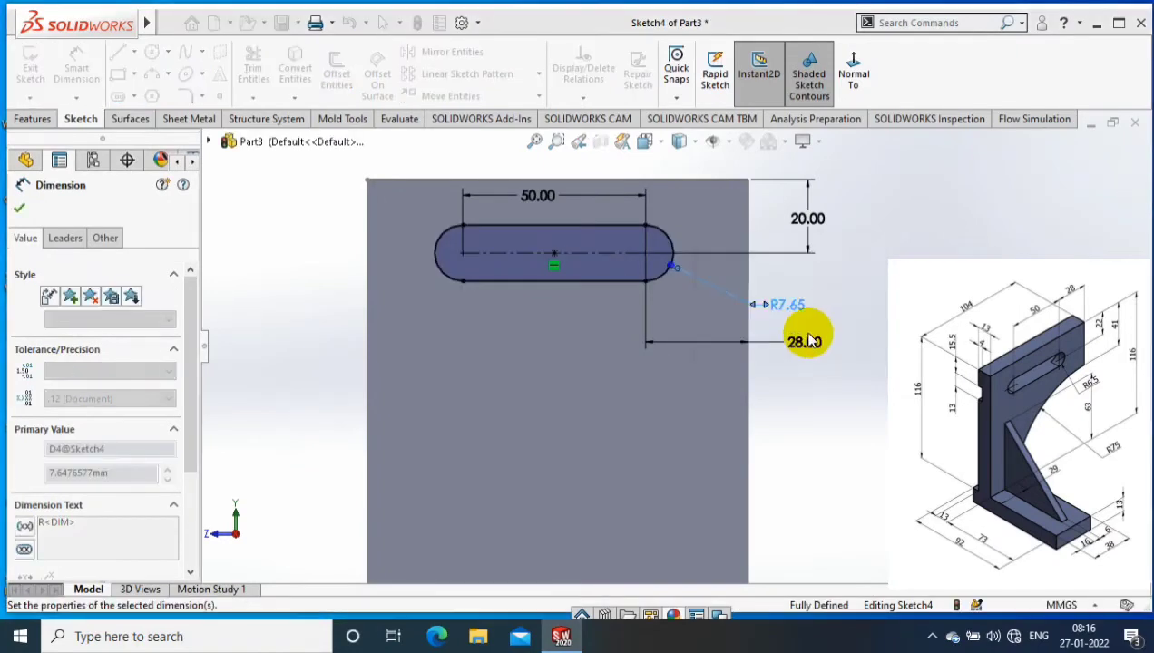
Cut the slot Through All as Cut-Extrude2
{"action": "left_click", "coordinate": [1092, 172]}
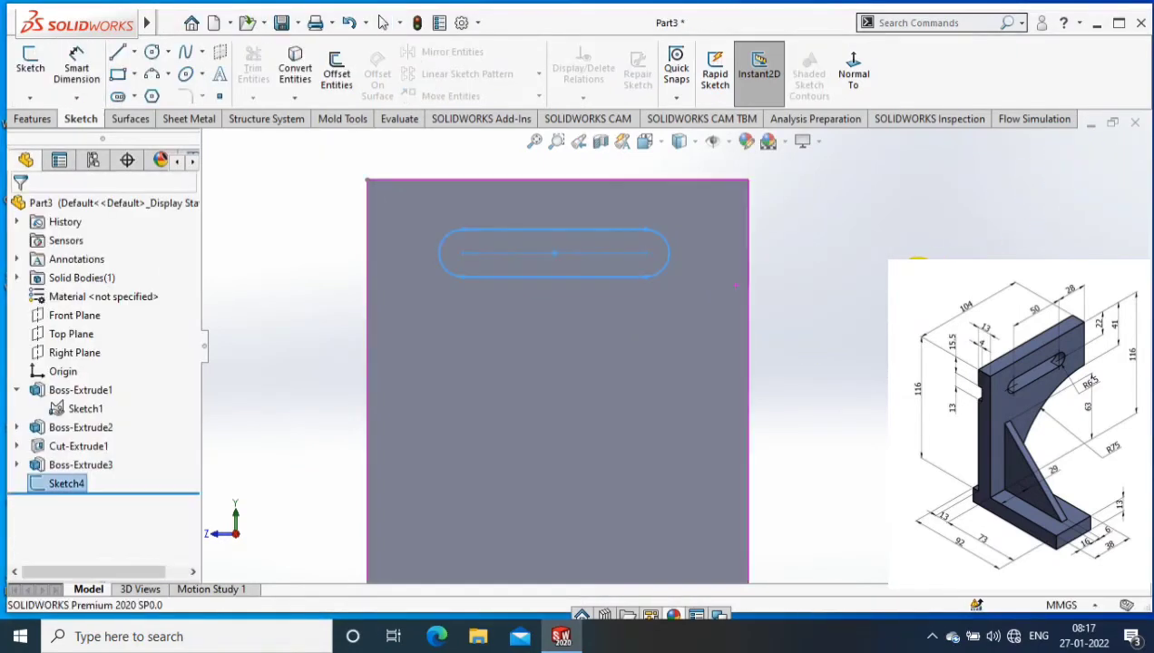
{"action": "left_click", "coordinate": [32, 118]}
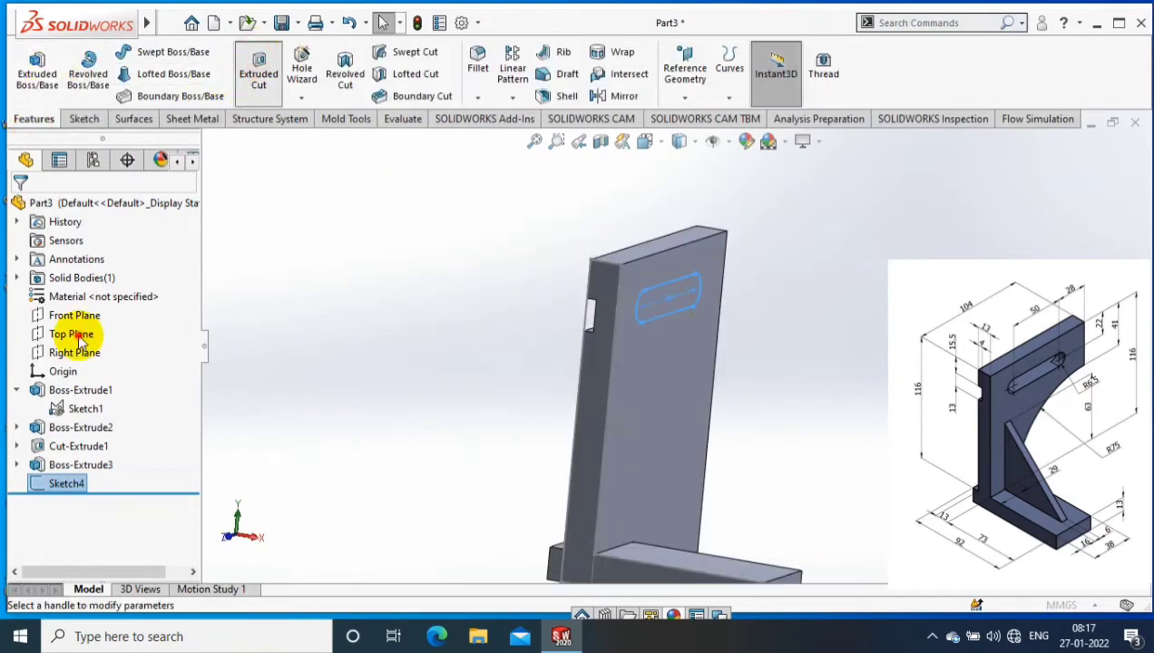
{"action": "left_click", "coordinate": [100, 306]}
{"action": "left_click", "coordinate": [79, 336]}
{"action": "left_click", "coordinate": [21, 206]}
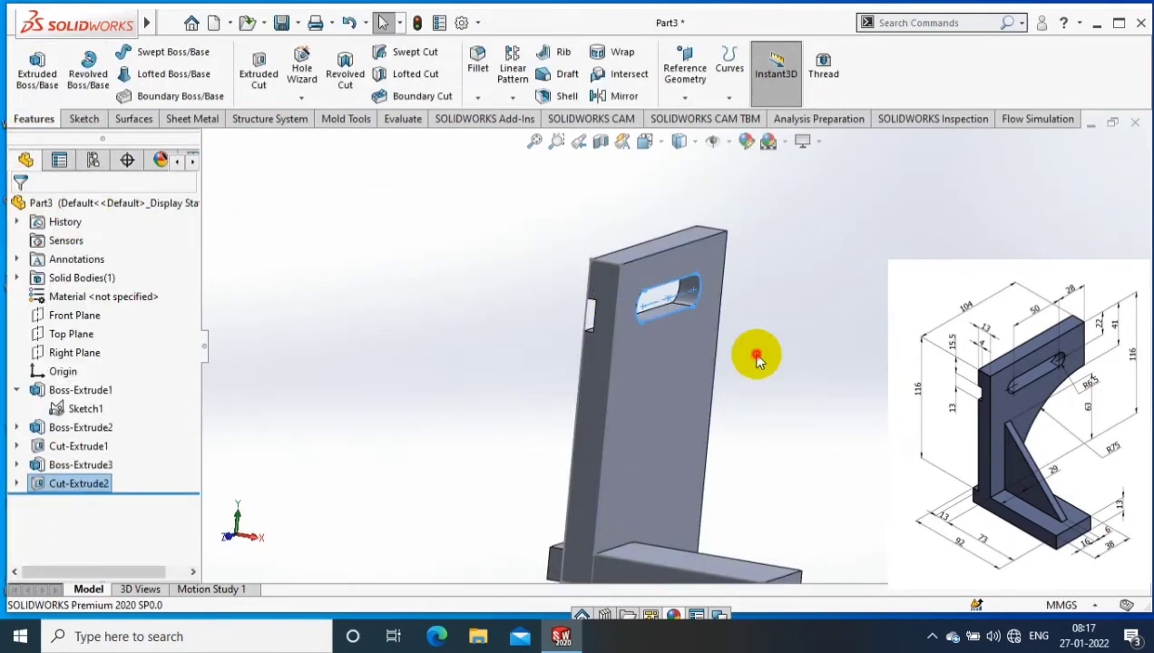
Sketch a circle on the upright's back face, viewed face-on
{"action": "key", "text": "ctrl+7"}
{"action": "right_click", "coordinate": [706, 329]}
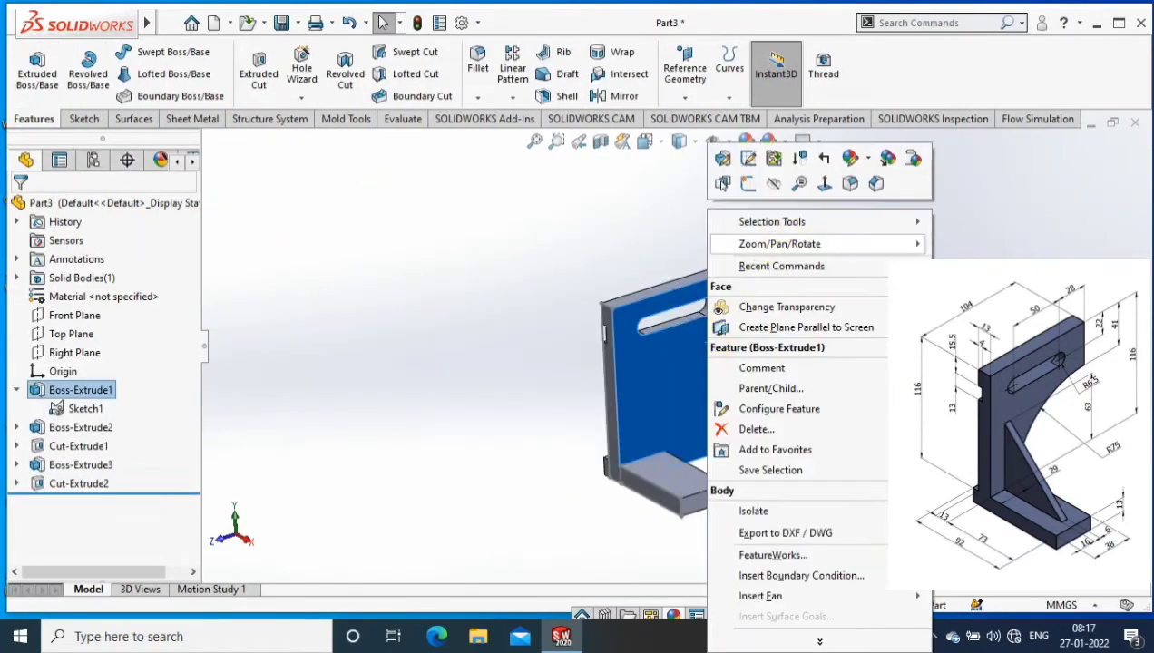
{"action": "left_click", "coordinate": [824, 183]}
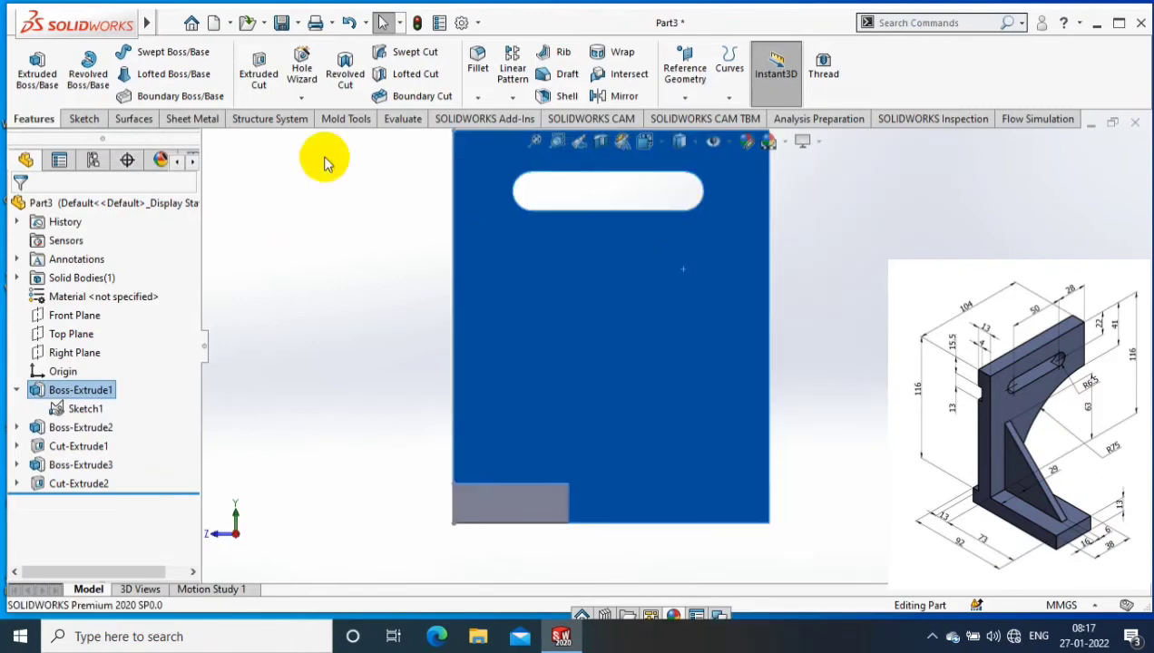
{"action": "left_click", "coordinate": [84, 119]}
{"action": "left_click", "coordinate": [30, 69]}
{"action": "left_click", "coordinate": [151, 52]}
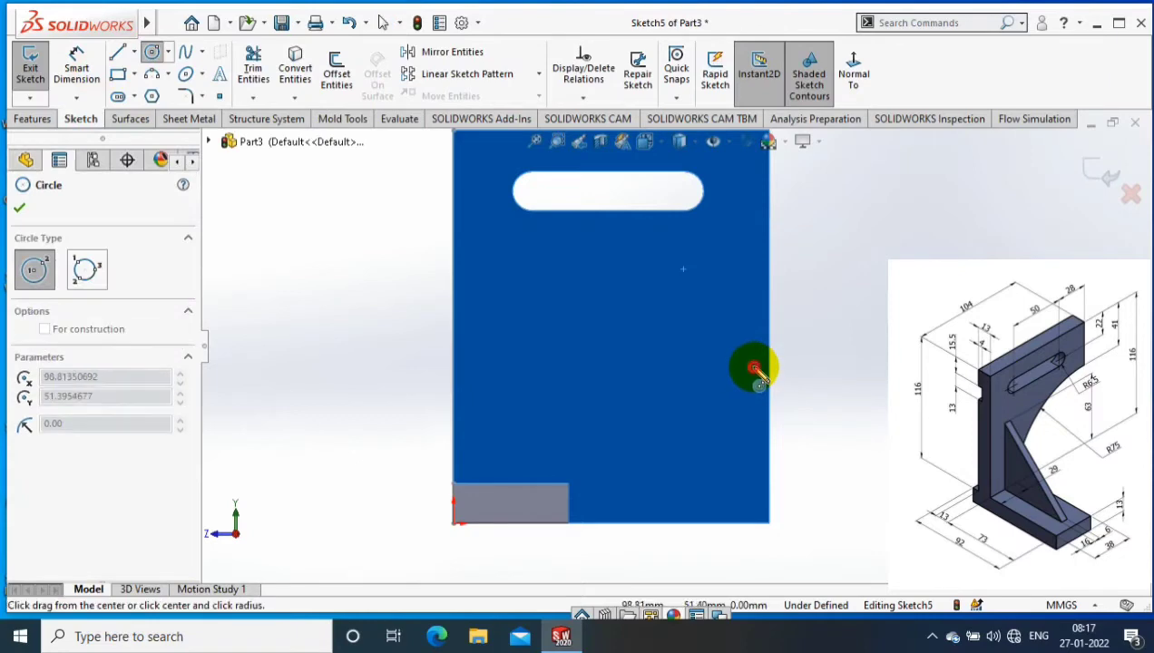
{"action": "left_click", "coordinate": [754, 370]}
{"action": "key", "text": "f"}
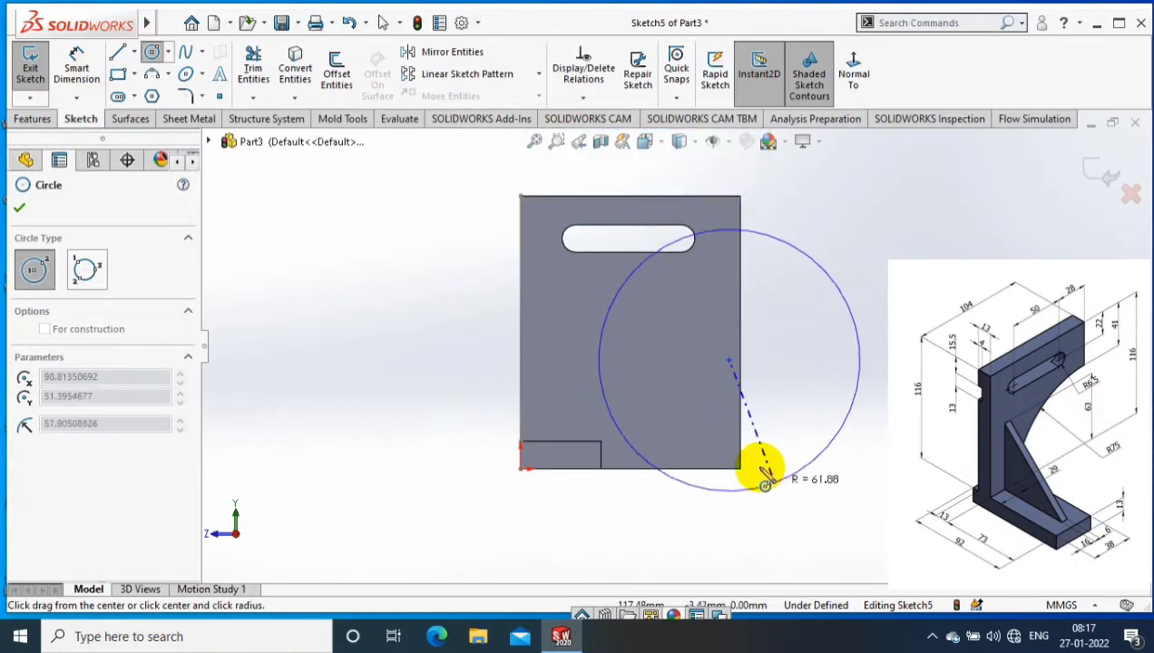
{"action": "left_click", "coordinate": [760, 464]}
Dimension the circle's diameter to 150 mm
{"action": "key", "text": "d"}
{"action": "left_click", "coordinate": [616, 320]}
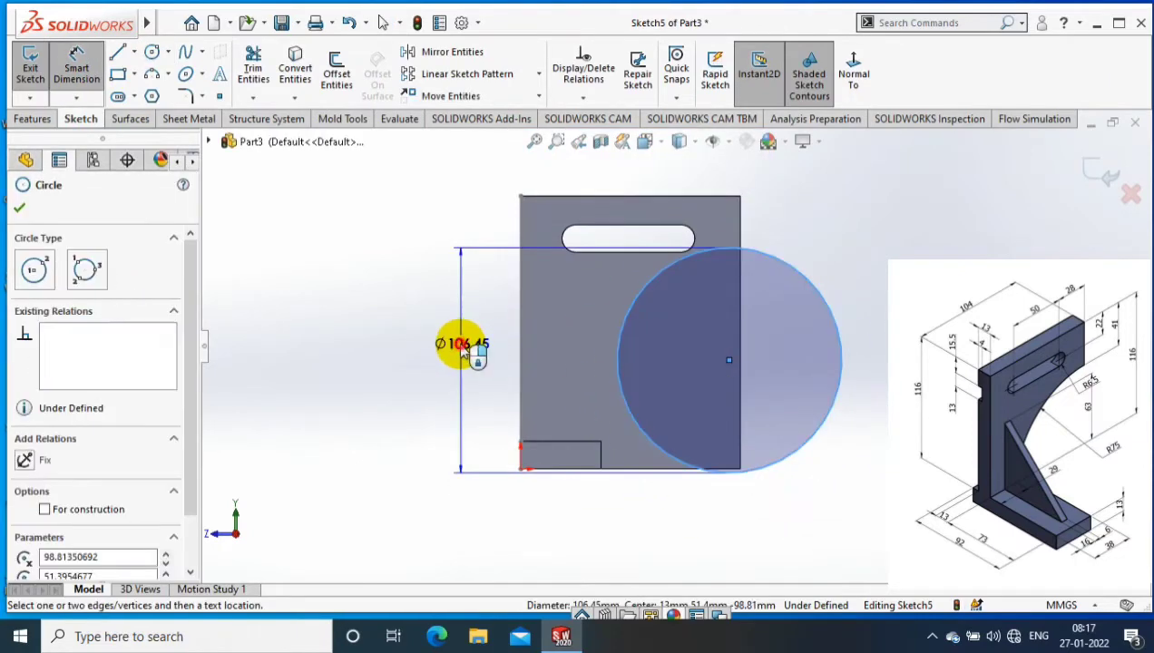
{"action": "left_click", "coordinate": [463, 347]}
{"action": "type", "text": "150"}
{"action": "key", "text": "Return"}
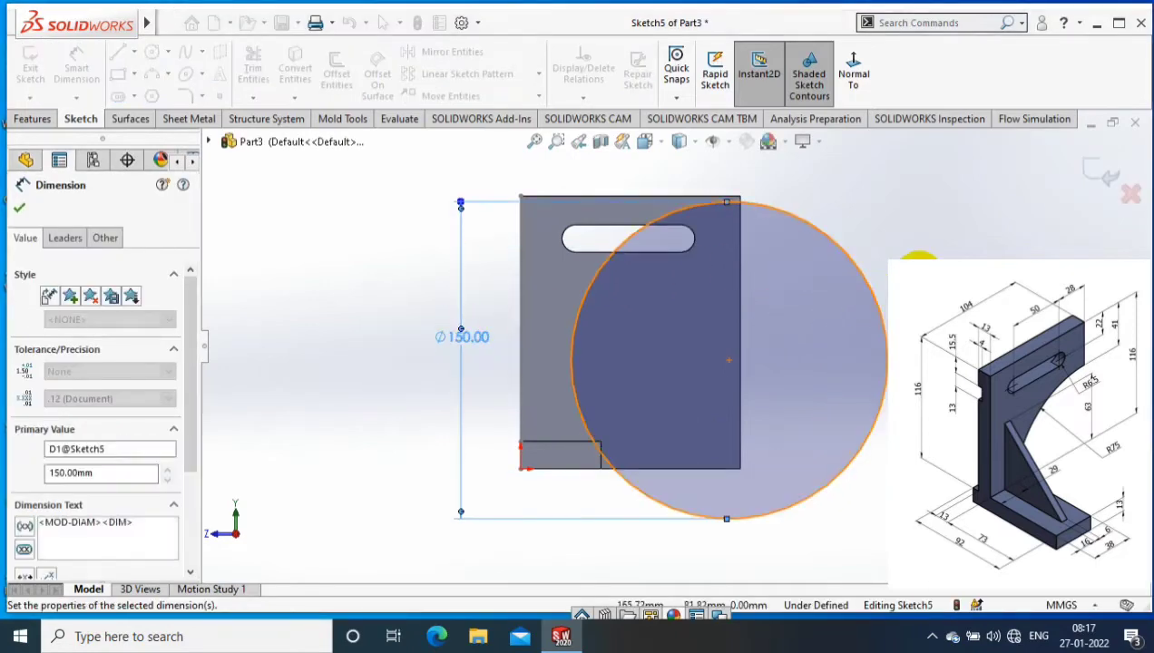
{"action": "key", "text": "Escape"}
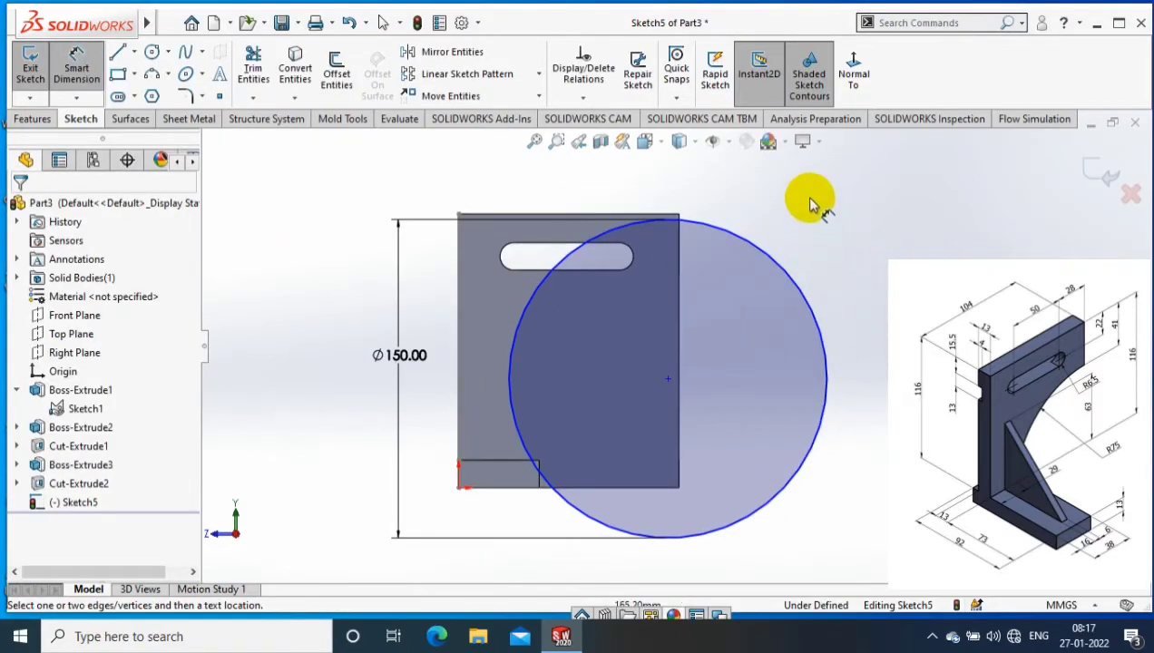
{"action": "key", "text": "Escape"}
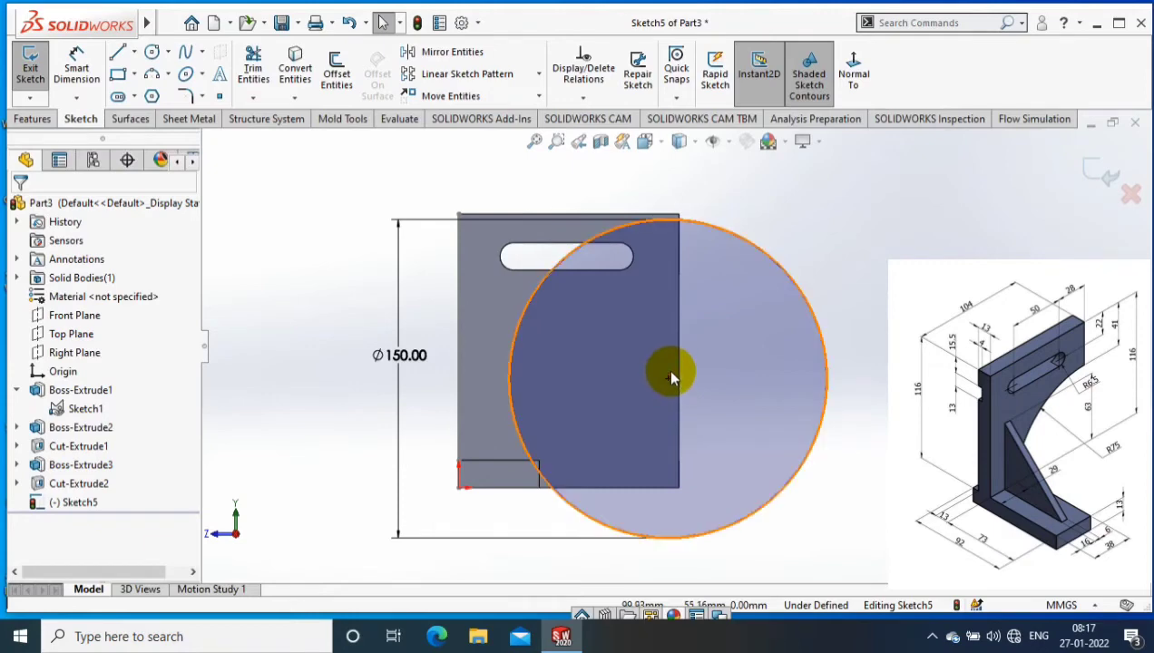
Dimension the circle's centre 116 mm below the plate's top edge
{"action": "left_click", "coordinate": [77, 63]}
{"action": "scroll", "coordinate": [824, 275], "scroll_direction": "down", "scroll_amount": 3}
{"action": "left_click", "coordinate": [77, 64]}
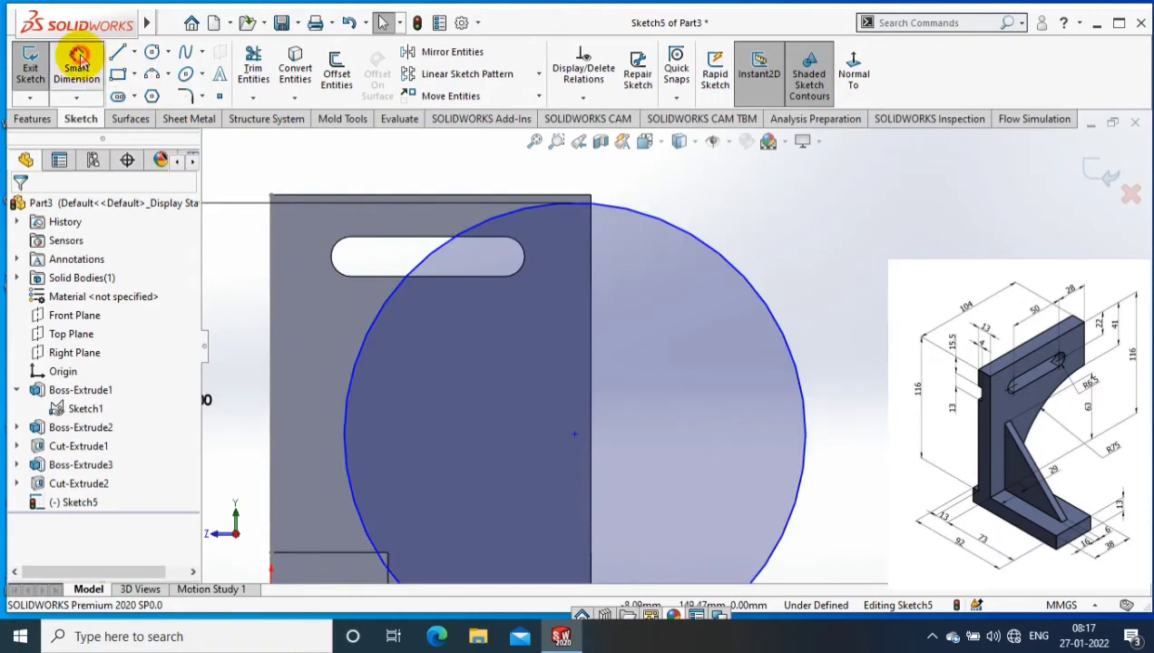
{"action": "left_click", "coordinate": [558, 195]}
{"action": "scroll", "coordinate": [672, 356], "scroll_direction": "up", "scroll_amount": 2}
{"action": "left_click", "coordinate": [605, 407]}
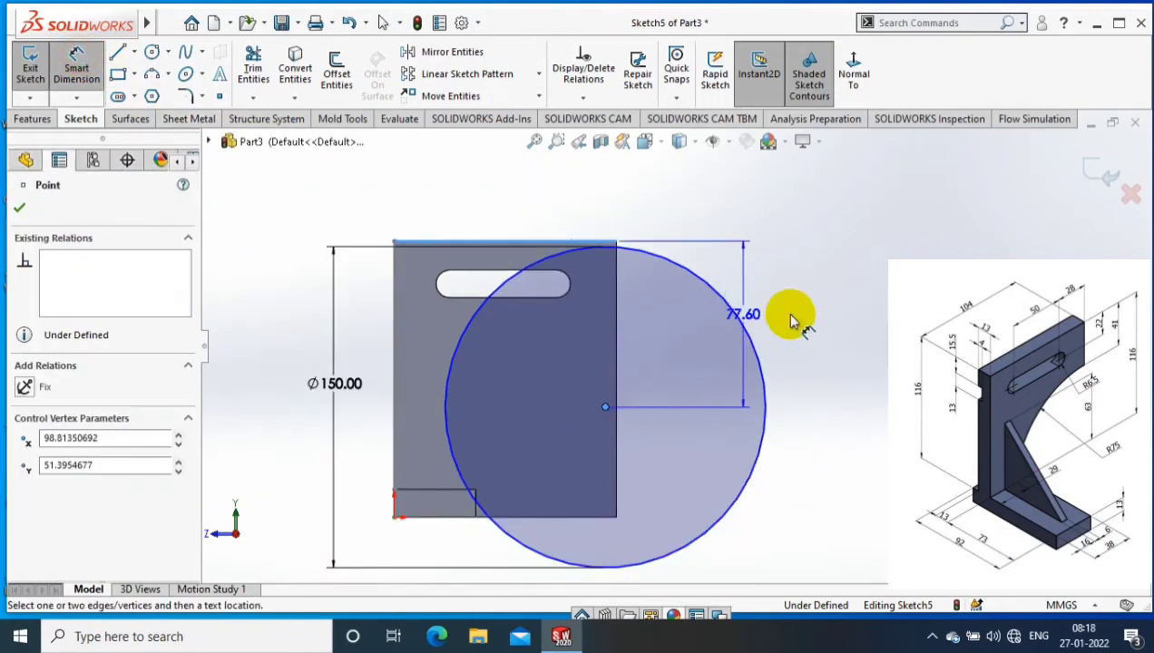
{"action": "left_click", "coordinate": [808, 313]}
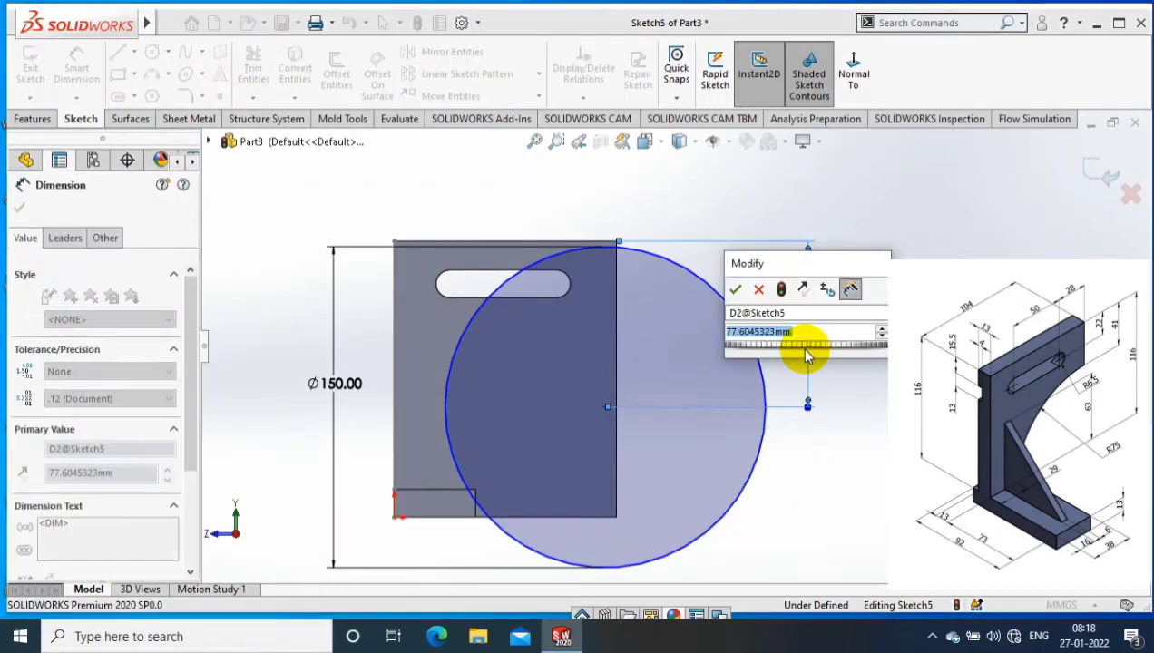
{"action": "type", "text": "116.00mm"}
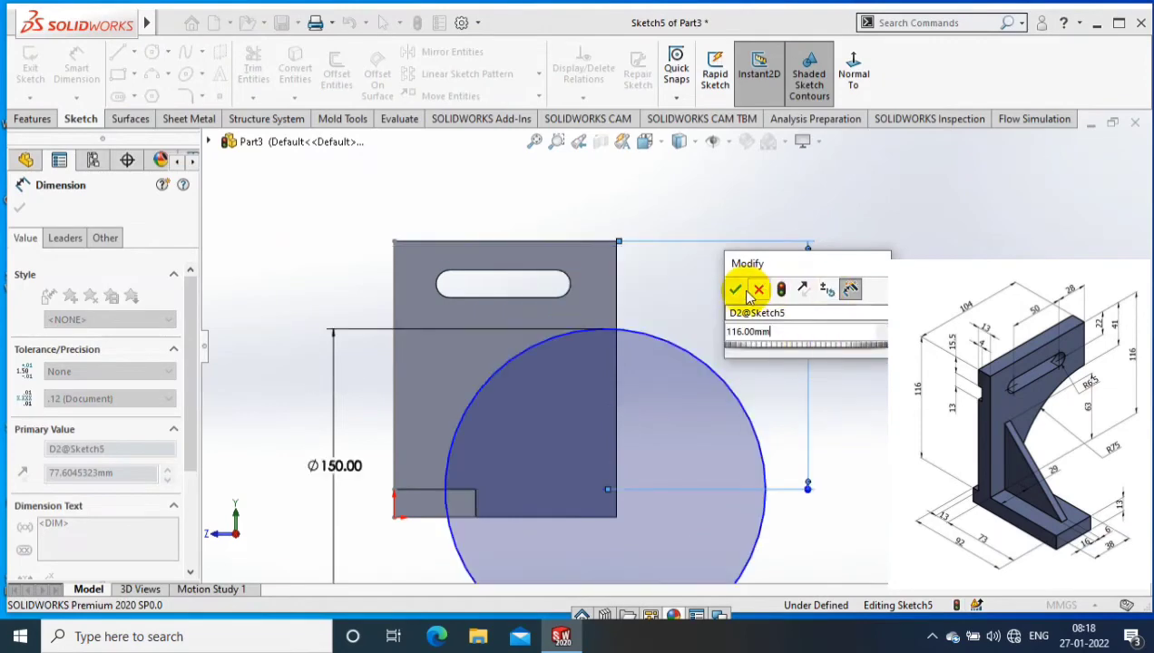
{"action": "left_click", "coordinate": [735, 289]}
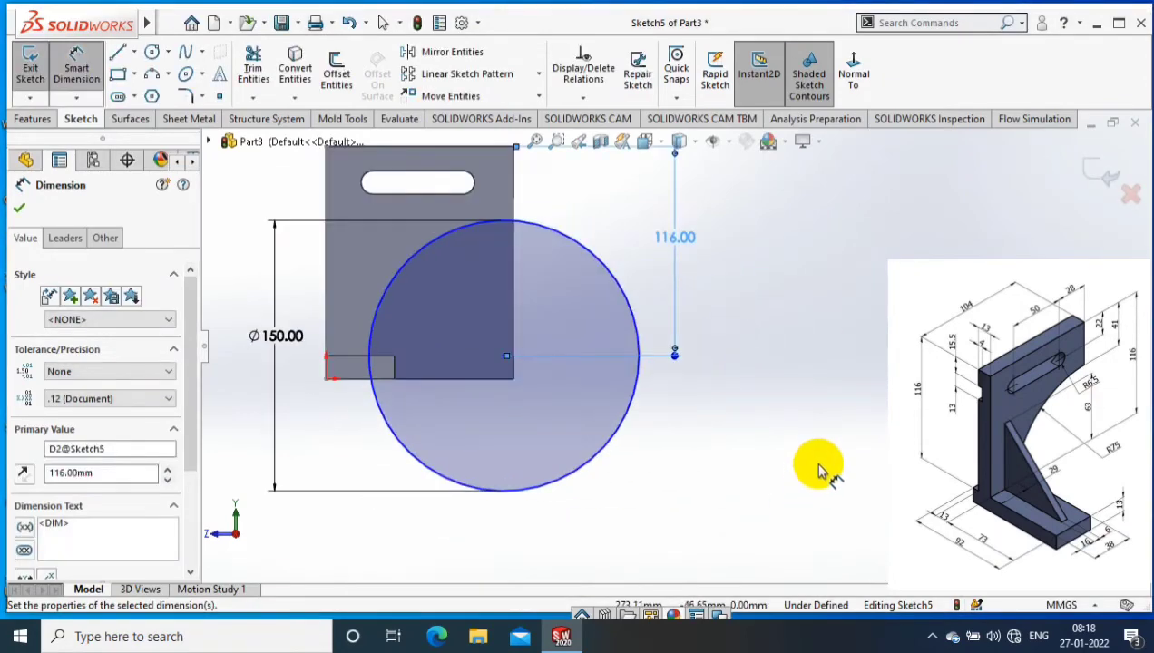
{"action": "key", "text": "Escape"}
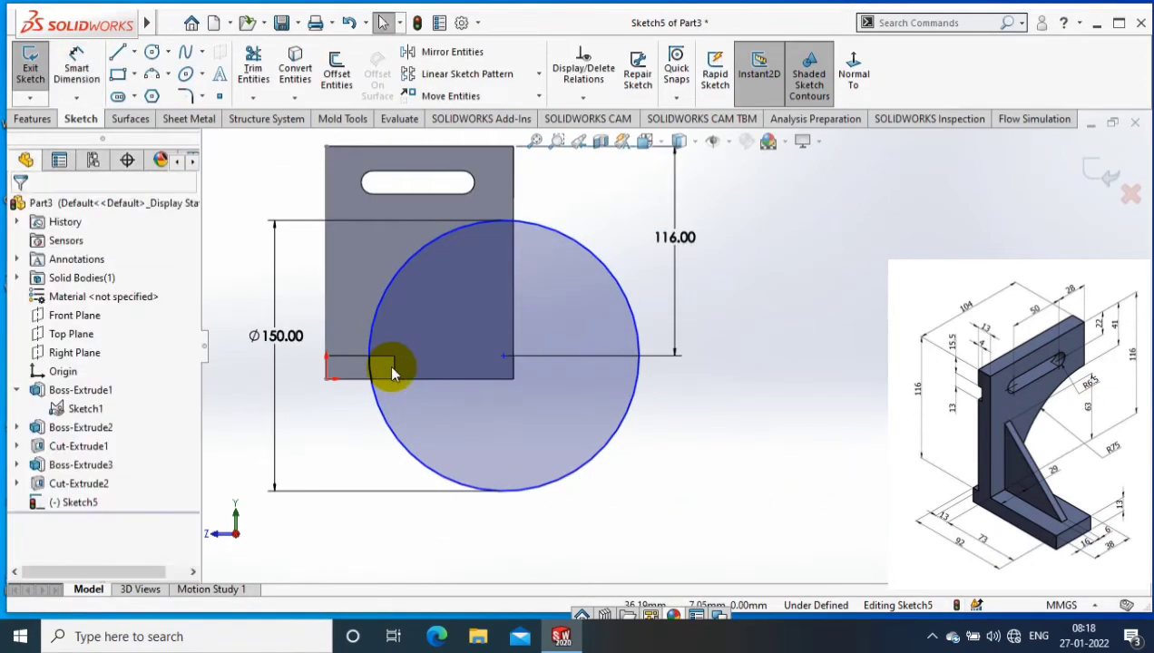
Add a Tangent relation between the circle and the notch edge
{"action": "left_click", "coordinate": [349, 390], "text": "ctrl"}
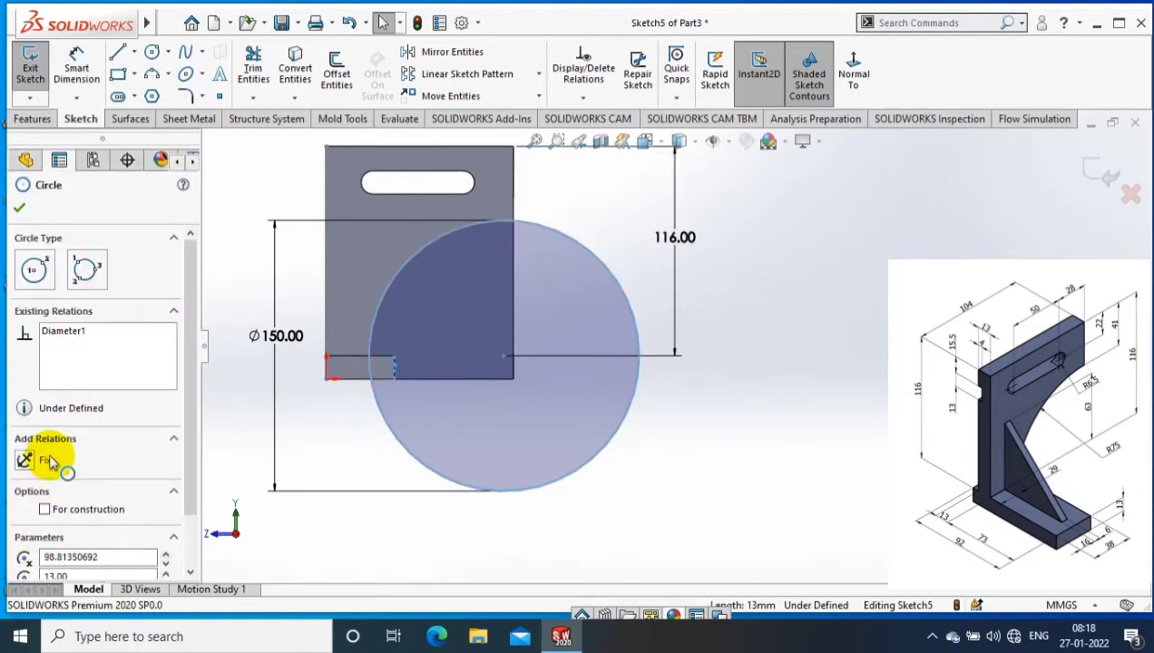
{"action": "left_click", "coordinate": [25, 483]}
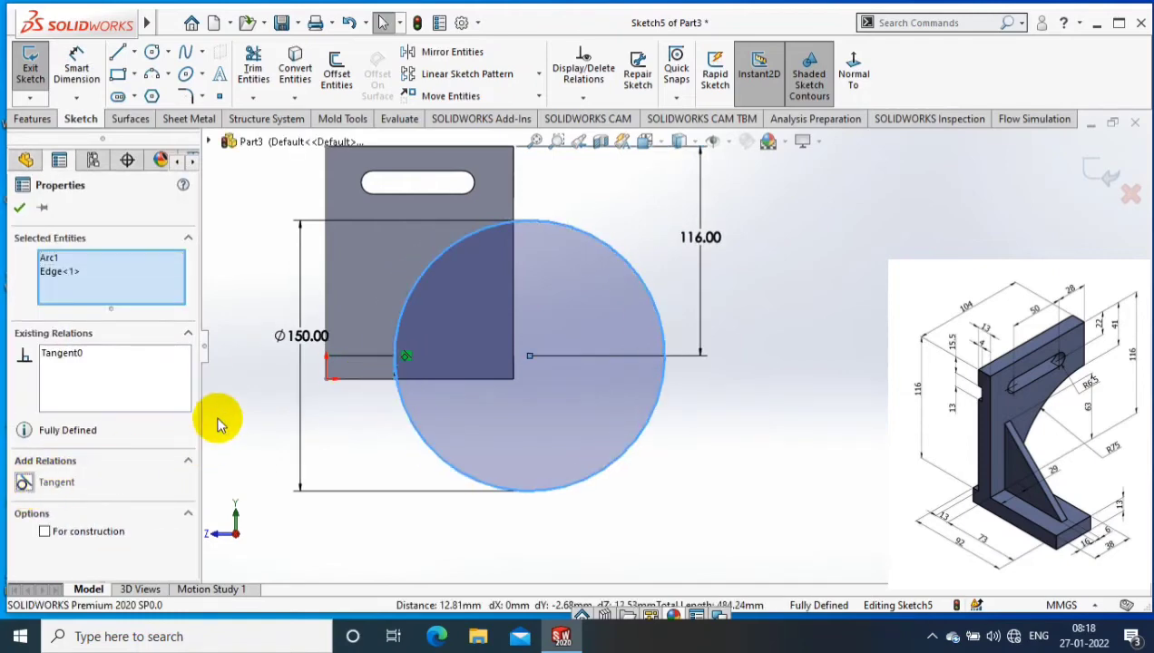
{"action": "left_click", "coordinate": [19, 206]}
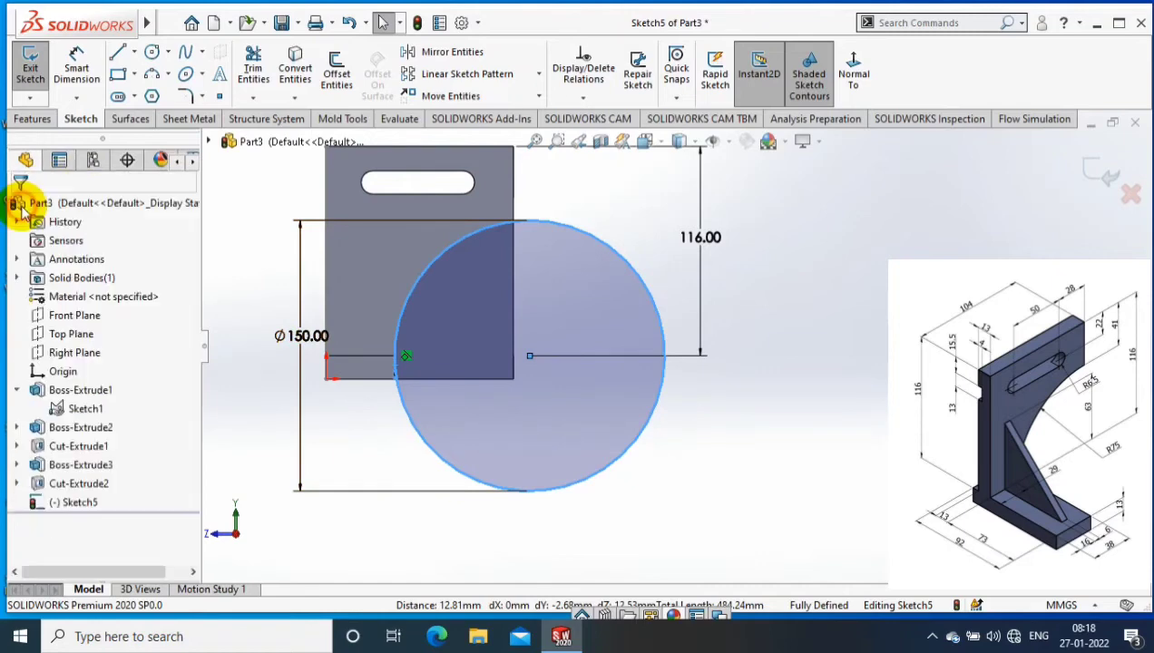
Cut-extrude the Ø150 circle Through All in both directions
{"action": "left_click", "coordinate": [32, 119]}
{"action": "left_click", "coordinate": [259, 75]}
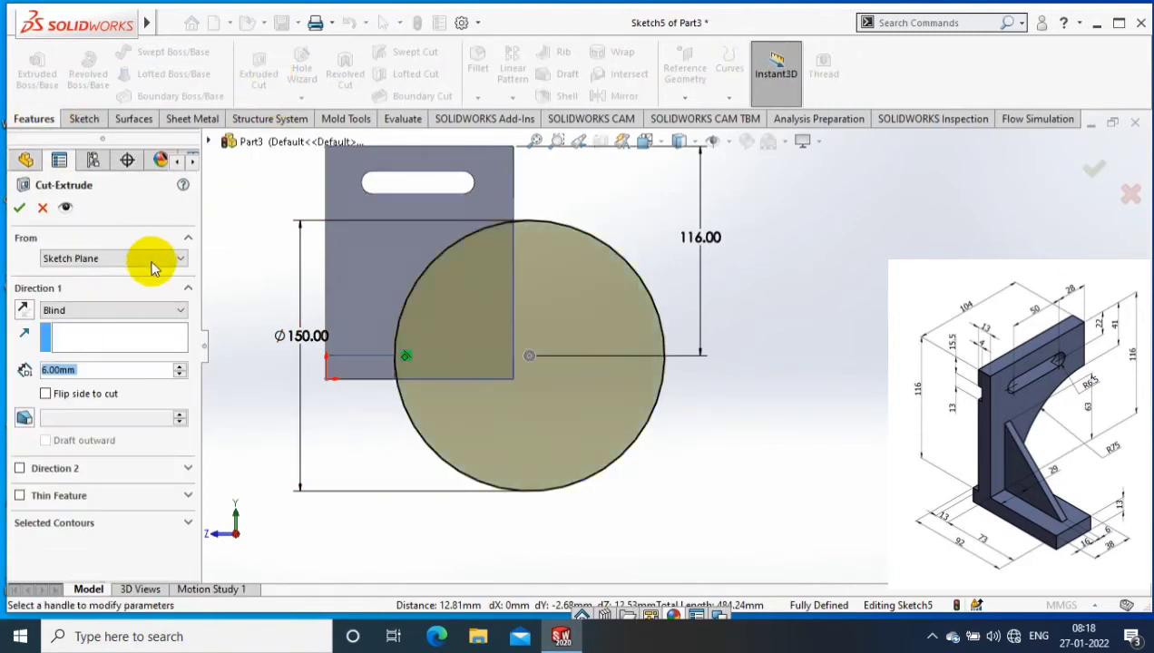
{"action": "left_click", "coordinate": [155, 309]}
{"action": "left_click", "coordinate": [81, 343]}
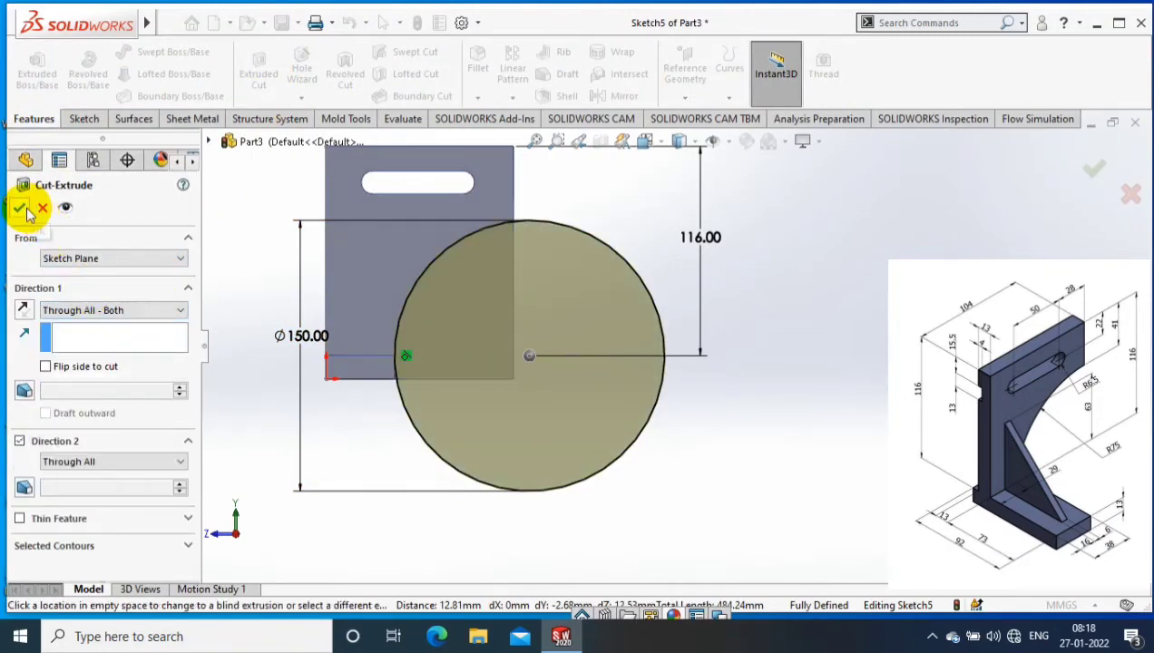
{"action": "left_click", "coordinate": [22, 209]}
Orbit the part and show the base plate's dimensions
{"action": "scroll", "coordinate": [778, 290], "scroll_direction": "up", "scroll_amount": 3}
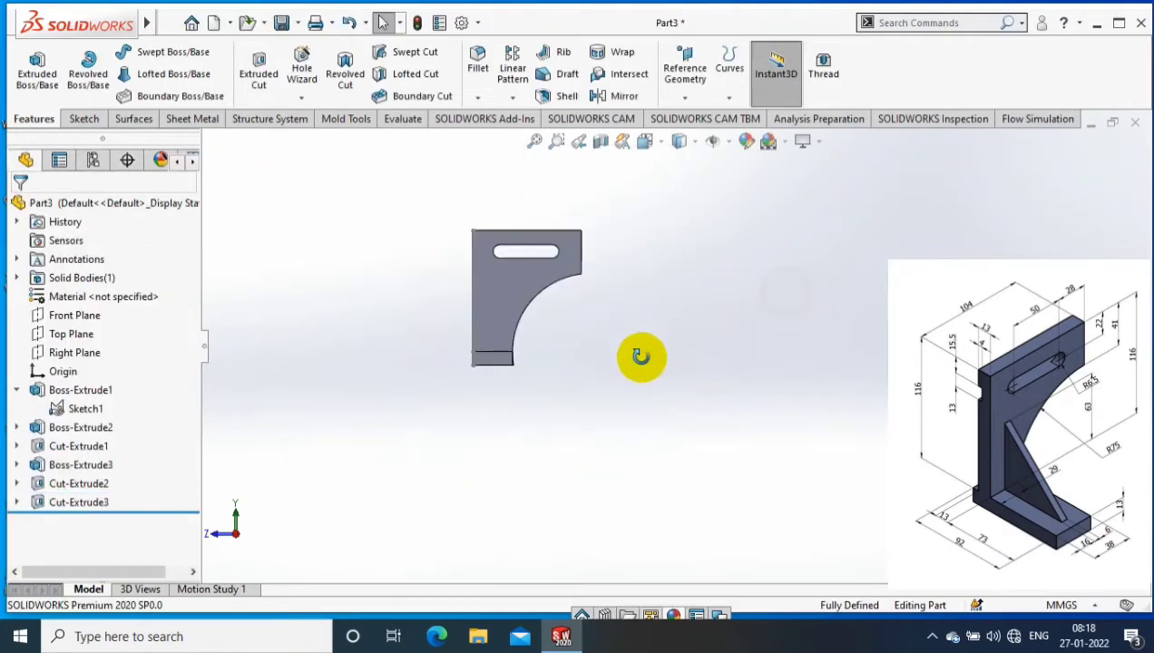
{"action": "middle_click_drag", "start_coordinate": [642, 352], "coordinate": [660, 410]}
{"action": "scroll", "coordinate": [659, 410], "scroll_direction": "down", "scroll_amount": 2}
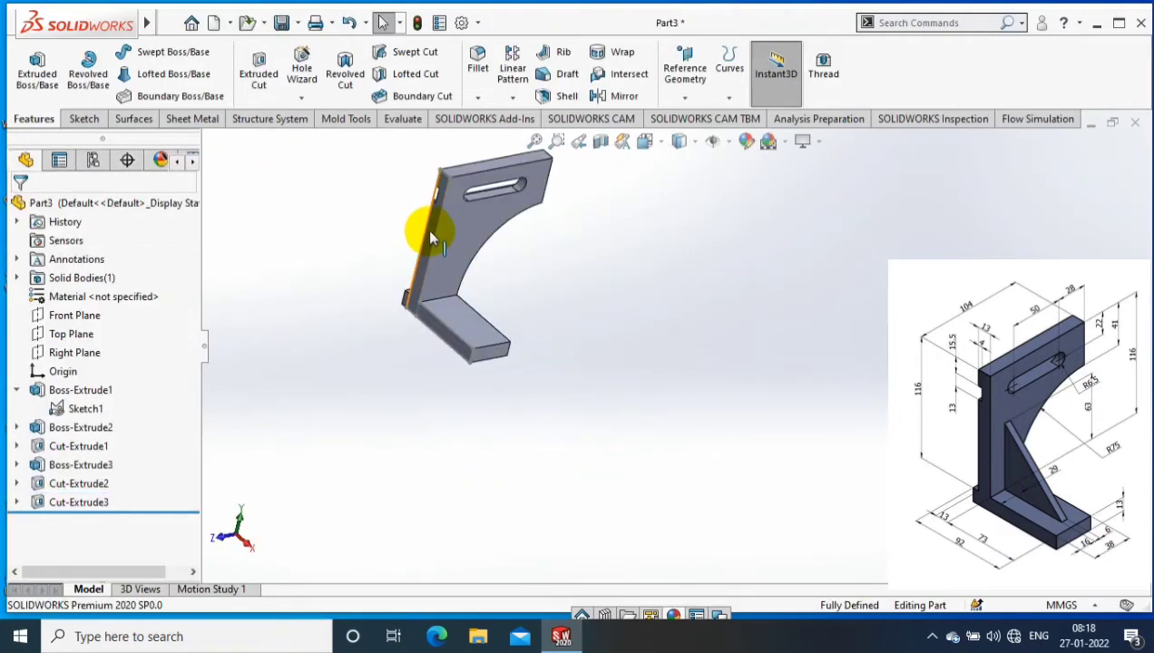
{"action": "double_click", "coordinate": [436, 229]}
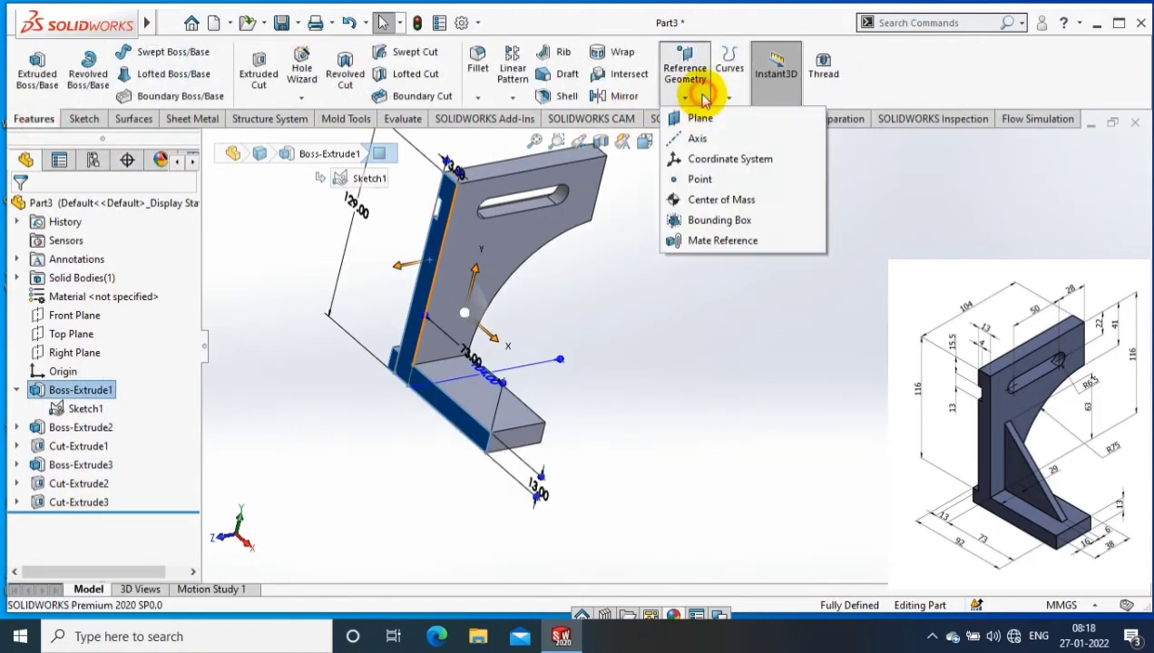
Create Plane1 offset 16 mm into the part from the side face, viewed face-on
{"action": "left_click", "coordinate": [355, 186]}
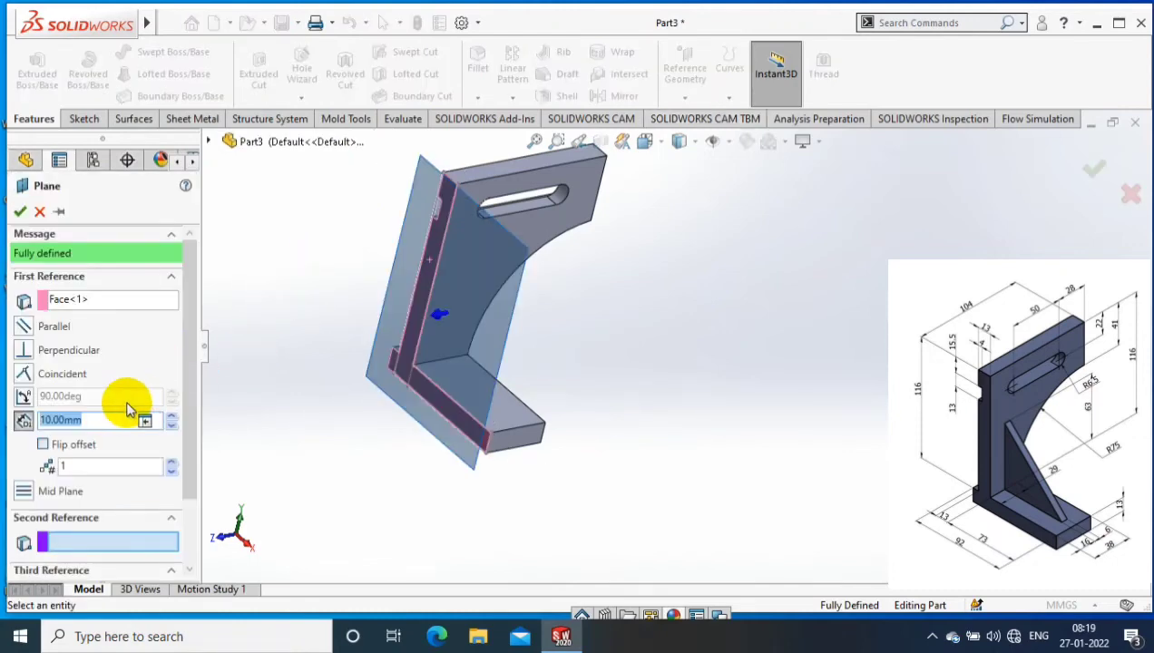
{"action": "type", "text": "16"}
{"action": "key", "text": "Return"}
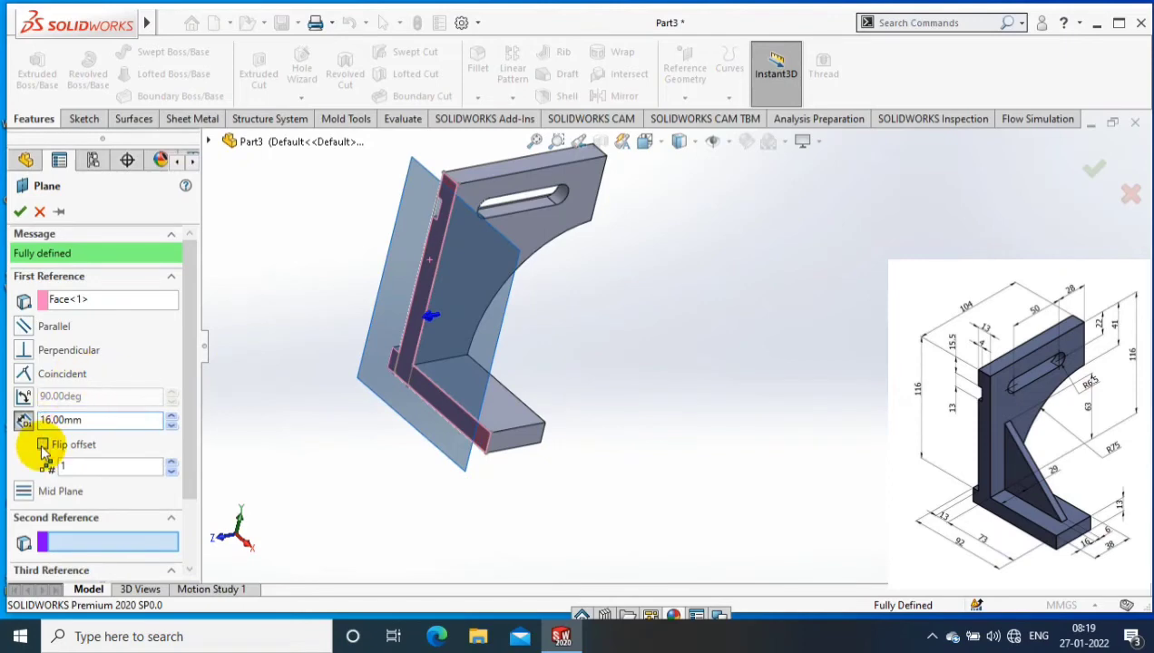
{"action": "left_click", "coordinate": [42, 446]}
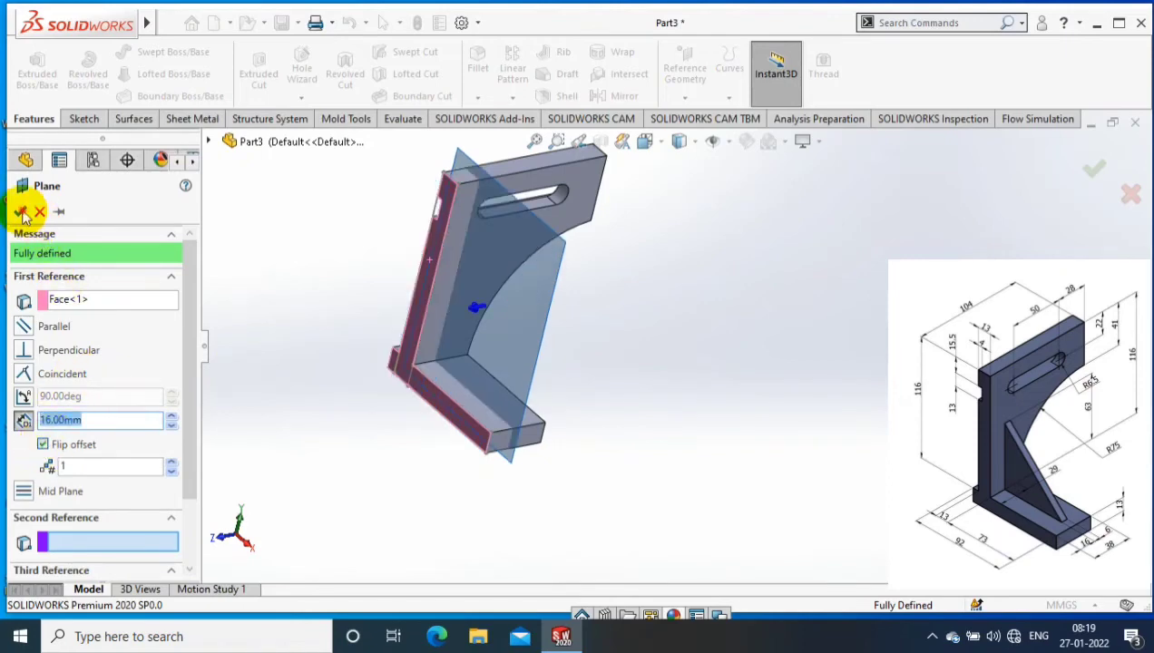
{"action": "left_click", "coordinate": [20, 211]}
{"action": "right_click", "coordinate": [73, 522]}
{"action": "left_click", "coordinate": [152, 249]}
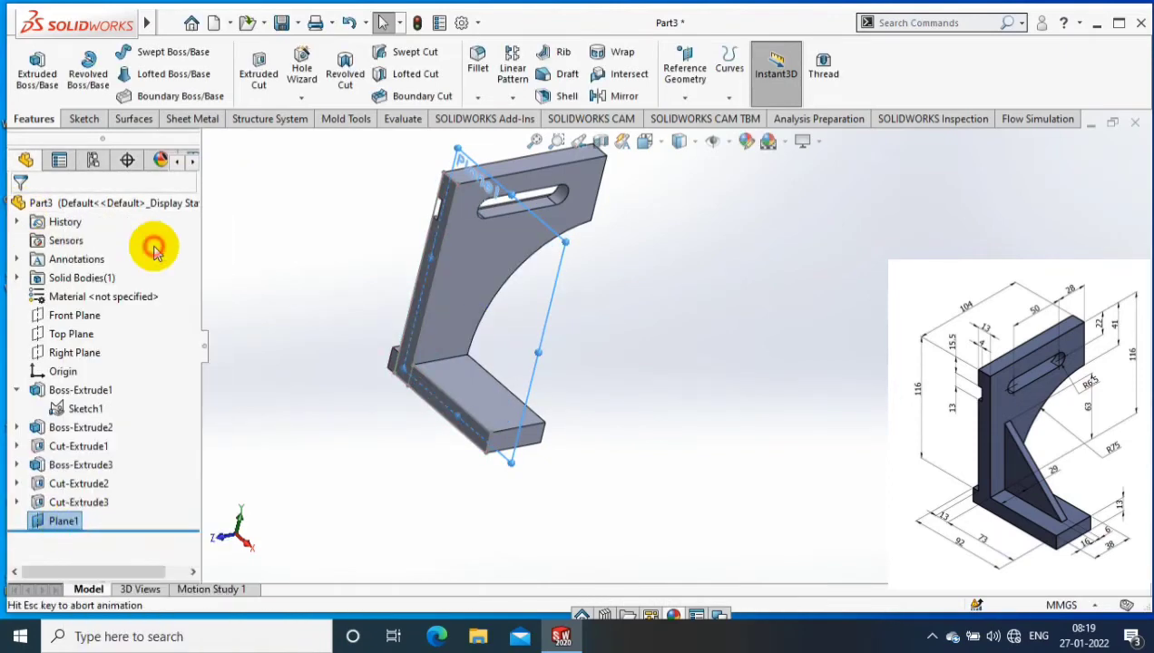
{"action": "left_click", "coordinate": [83, 119]}
On Plane1, draw a diagonal line from the base's top edge to the upright's inner edge
{"action": "left_click", "coordinate": [30, 68]}
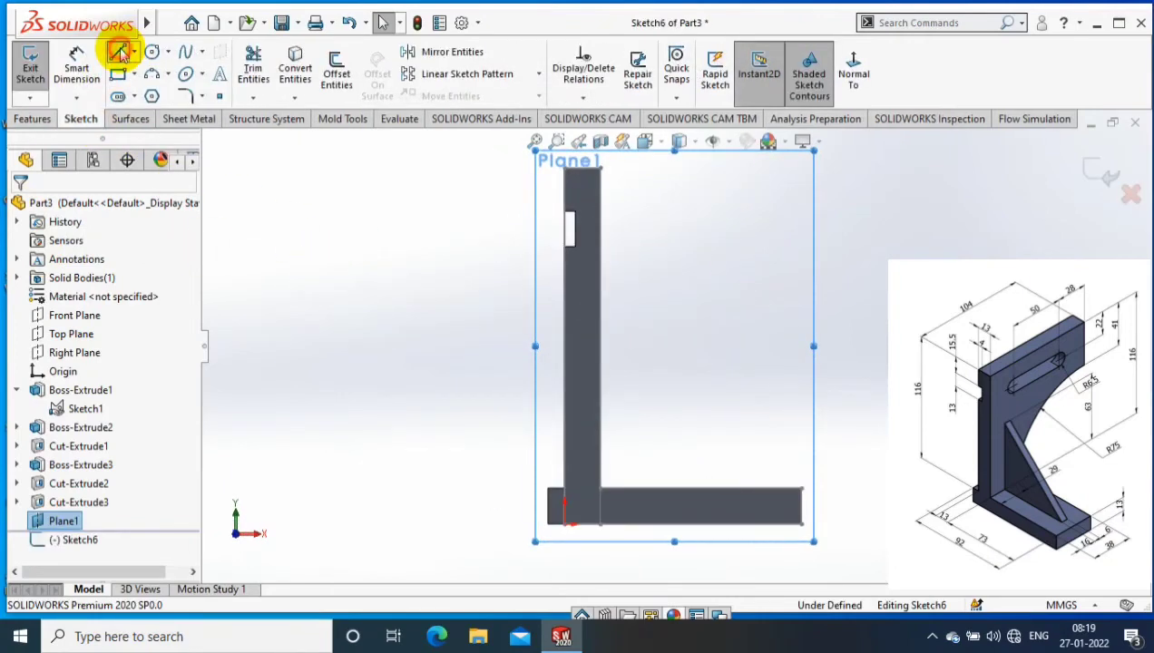
{"action": "left_click", "coordinate": [117, 52]}
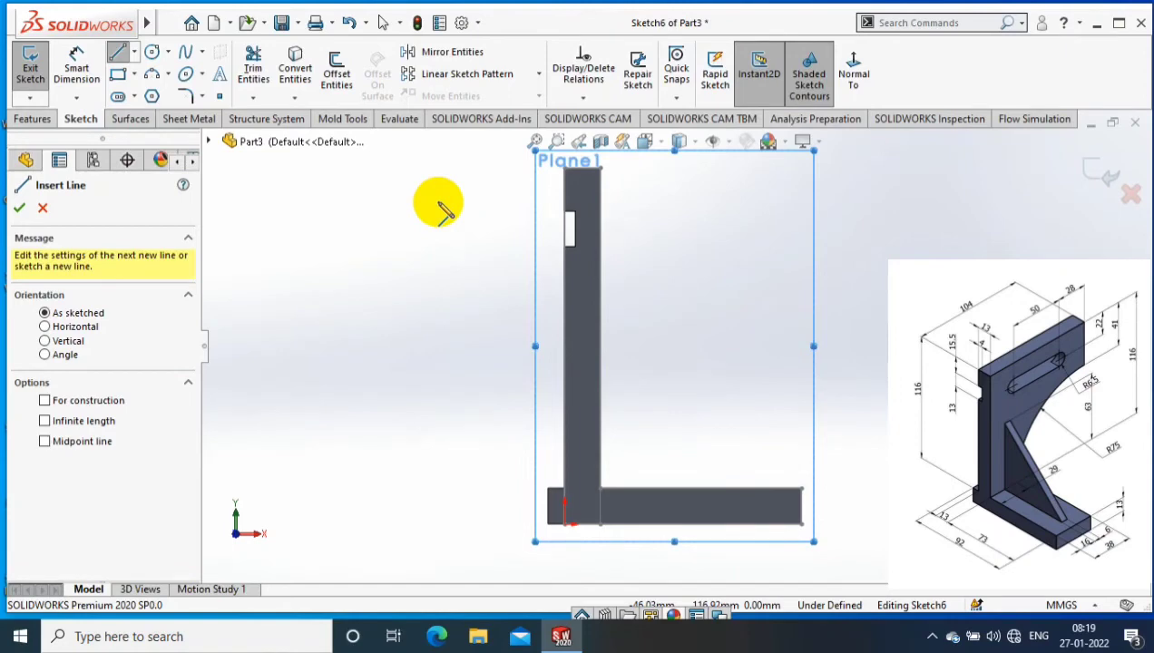
{"action": "left_click", "coordinate": [746, 490]}
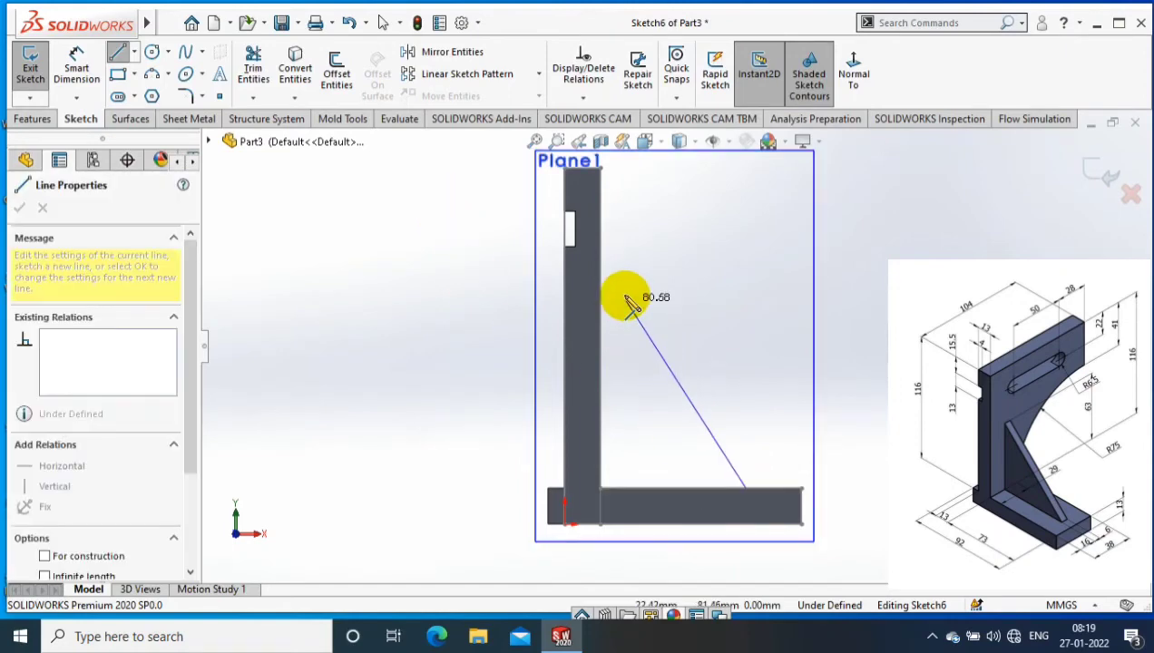
{"action": "left_click", "coordinate": [599, 287]}
Dimension the line with a 63 mm height and a 16 mm horizontal distance
{"action": "left_click", "coordinate": [76, 66]}
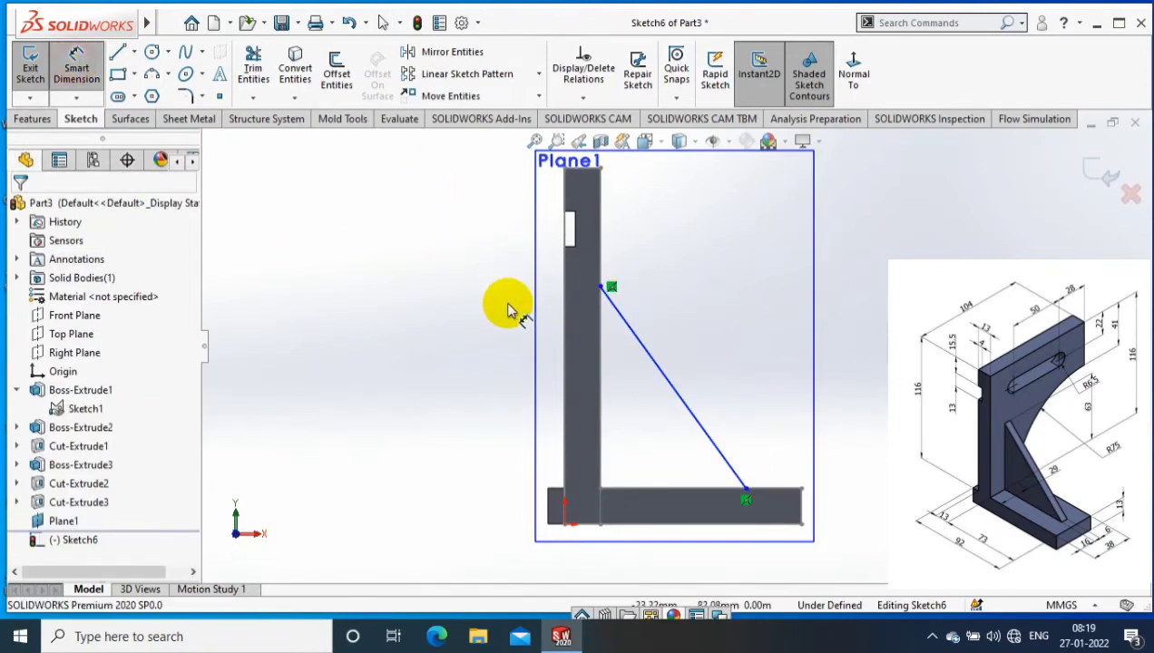
{"action": "left_click", "coordinate": [601, 287]}
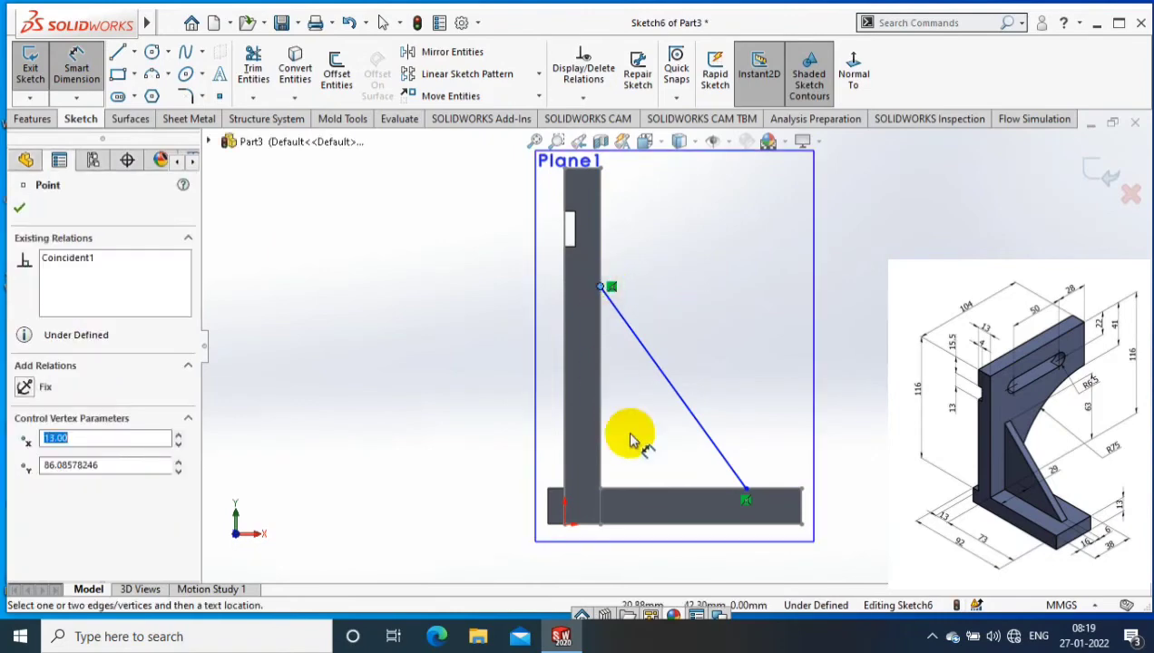
{"action": "left_click", "coordinate": [631, 489]}
{"action": "left_click", "coordinate": [444, 392]}
{"action": "type", "text": "63"}
{"action": "key", "text": "Return"}
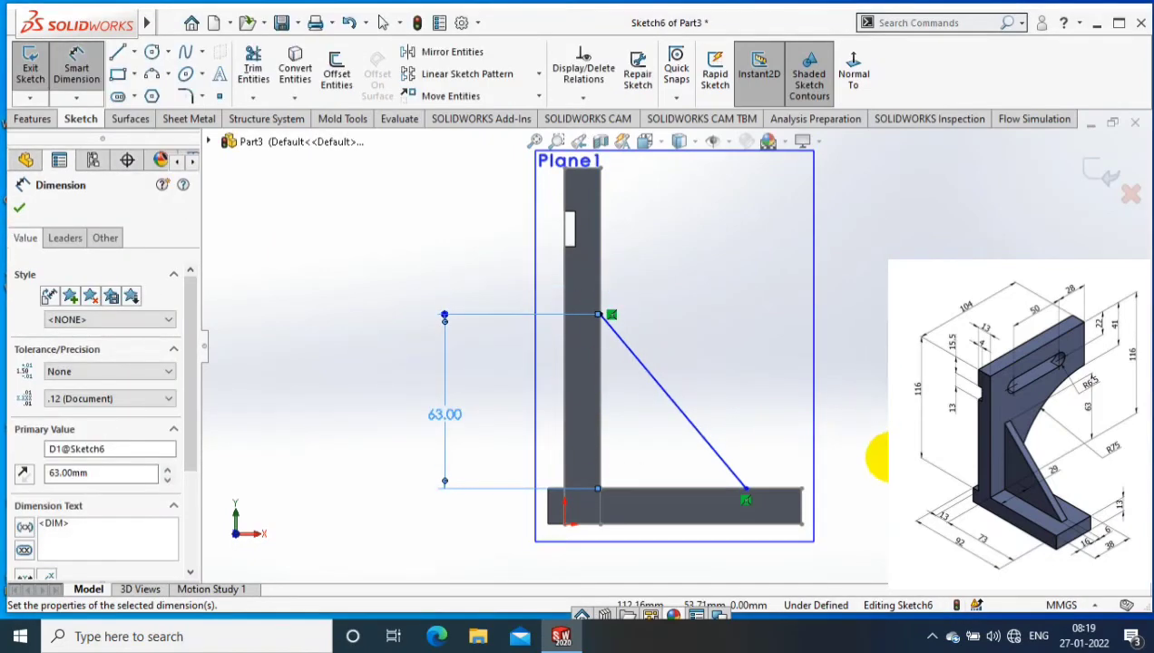
{"action": "left_click", "coordinate": [887, 454]}
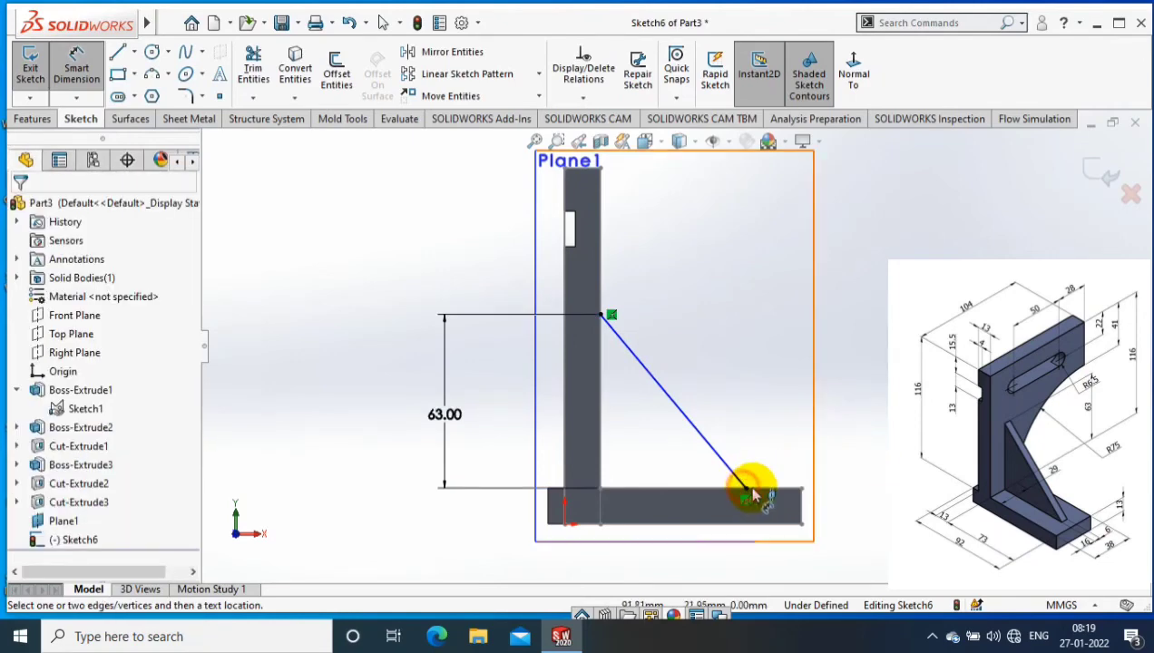
{"action": "left_click", "coordinate": [746, 489]}
{"action": "left_click", "coordinate": [801, 489]}
{"action": "left_click", "coordinate": [780, 458]}
{"action": "type", "text": "16"}
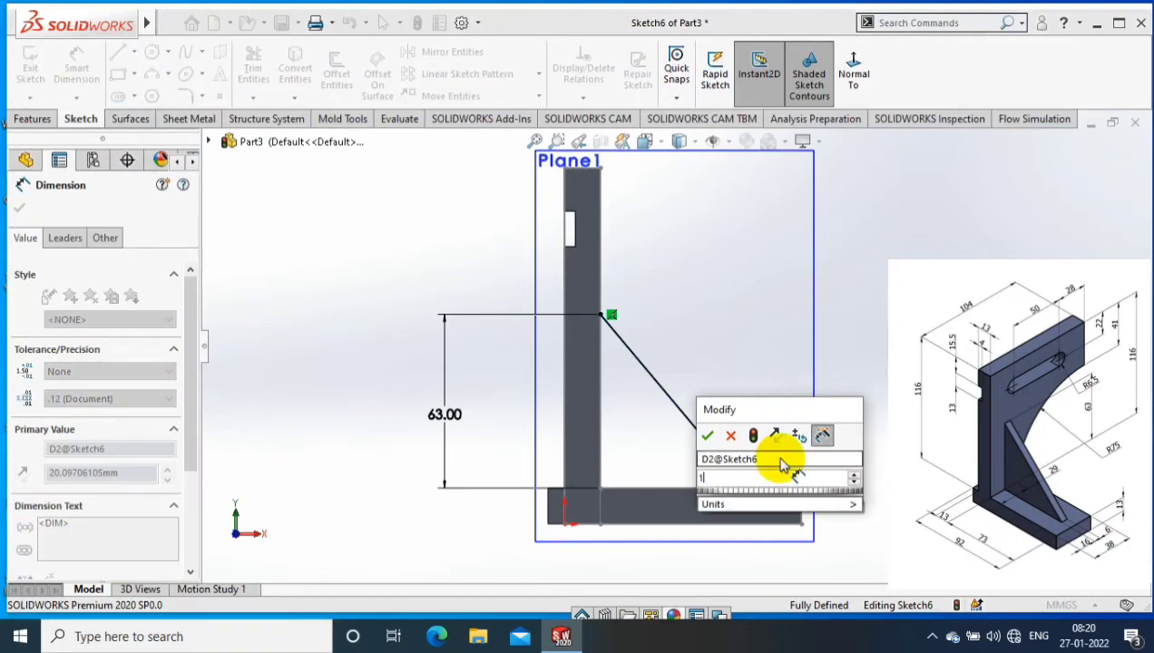
{"action": "key", "text": "Return"}
Exit the sketch and add a one-sided 6 mm rib with flipped material side
{"action": "left_click", "coordinate": [30, 68]}
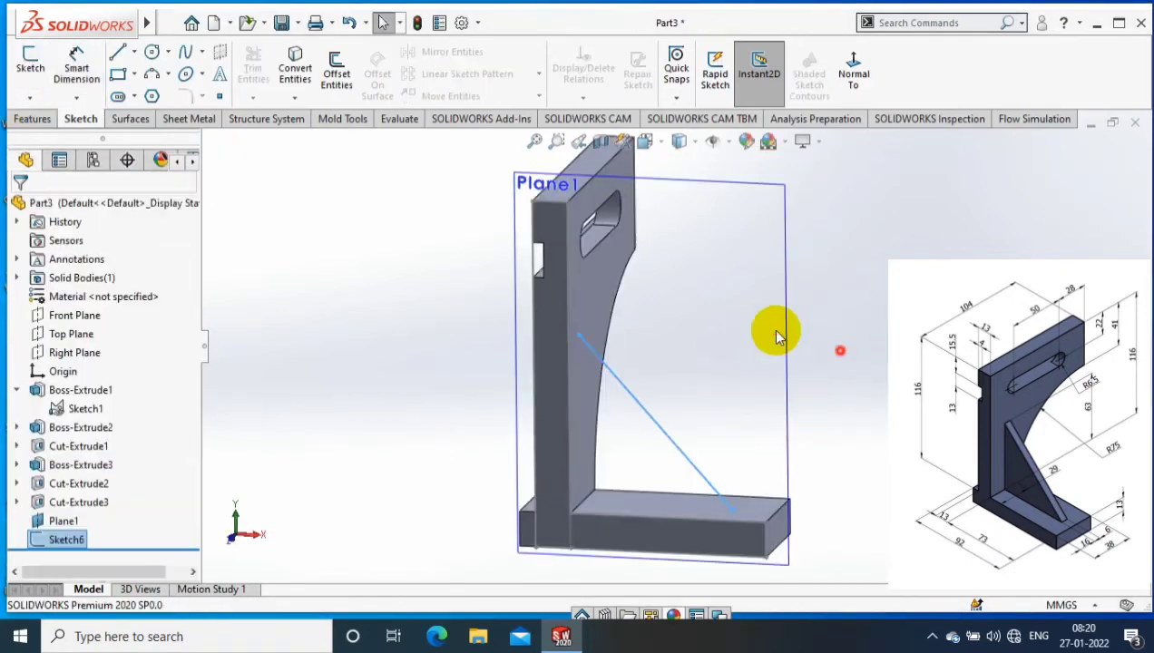
{"action": "left_click", "coordinate": [31, 119]}
{"action": "left_click", "coordinate": [549, 58]}
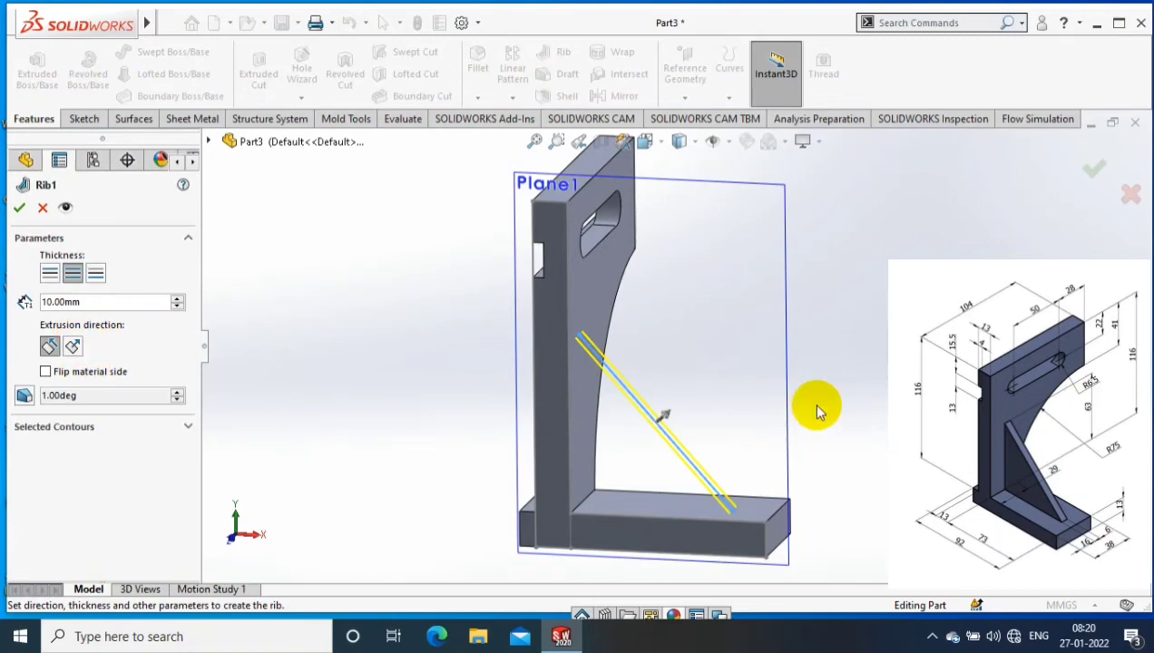
{"action": "middle_click_drag", "start_coordinate": [842, 540], "coordinate": [227, 392]}
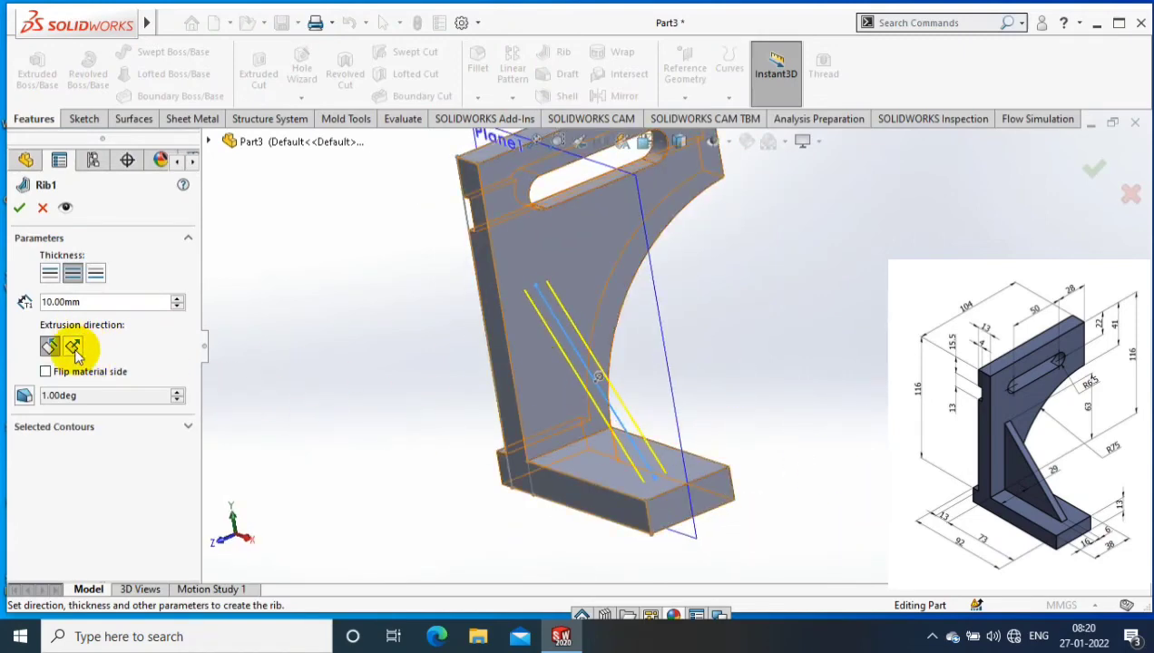
{"action": "left_click", "coordinate": [97, 274]}
{"action": "left_click", "coordinate": [87, 306]}
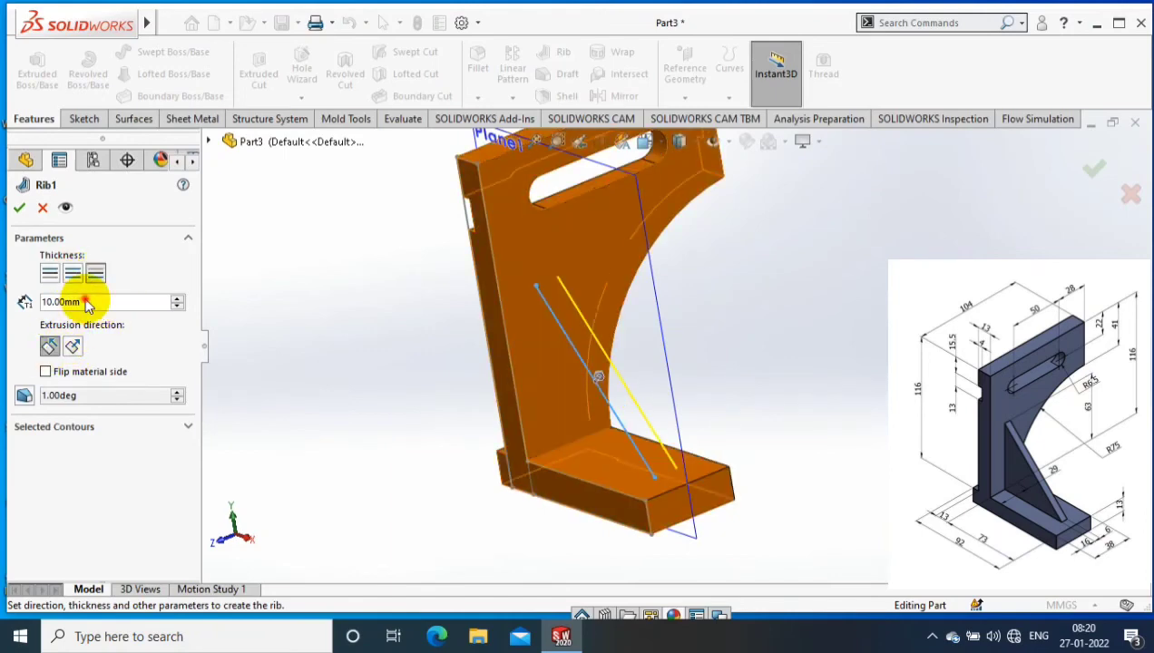
{"action": "left_click_drag", "start_coordinate": [84, 301], "coordinate": [32, 303]}
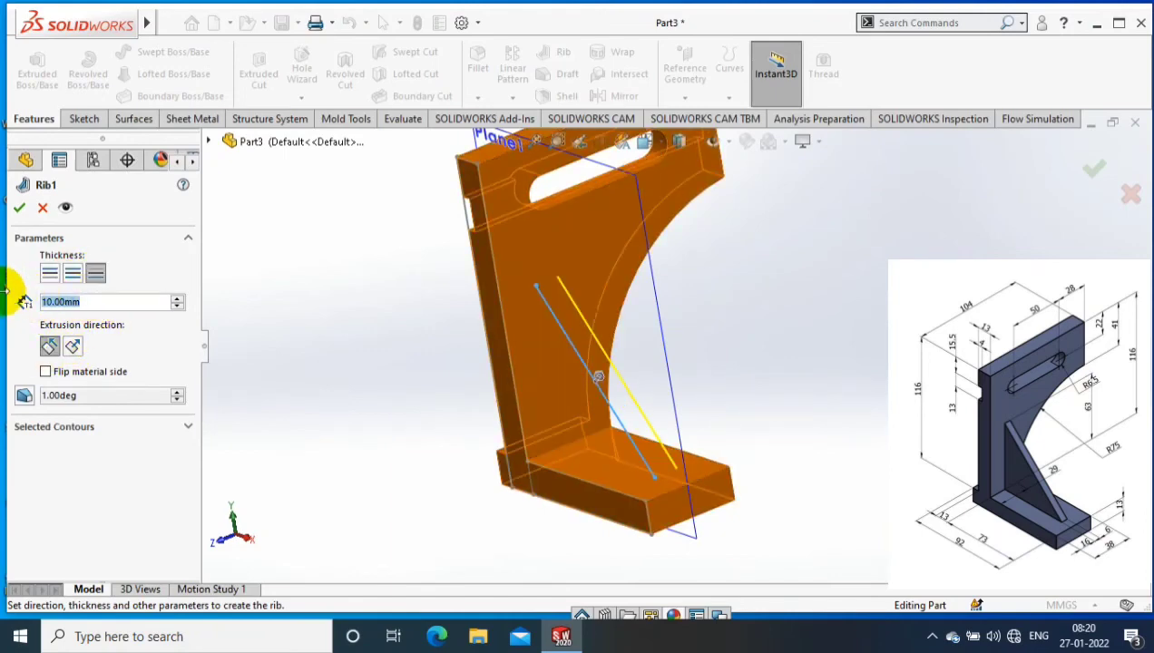
{"action": "type", "text": "6"}
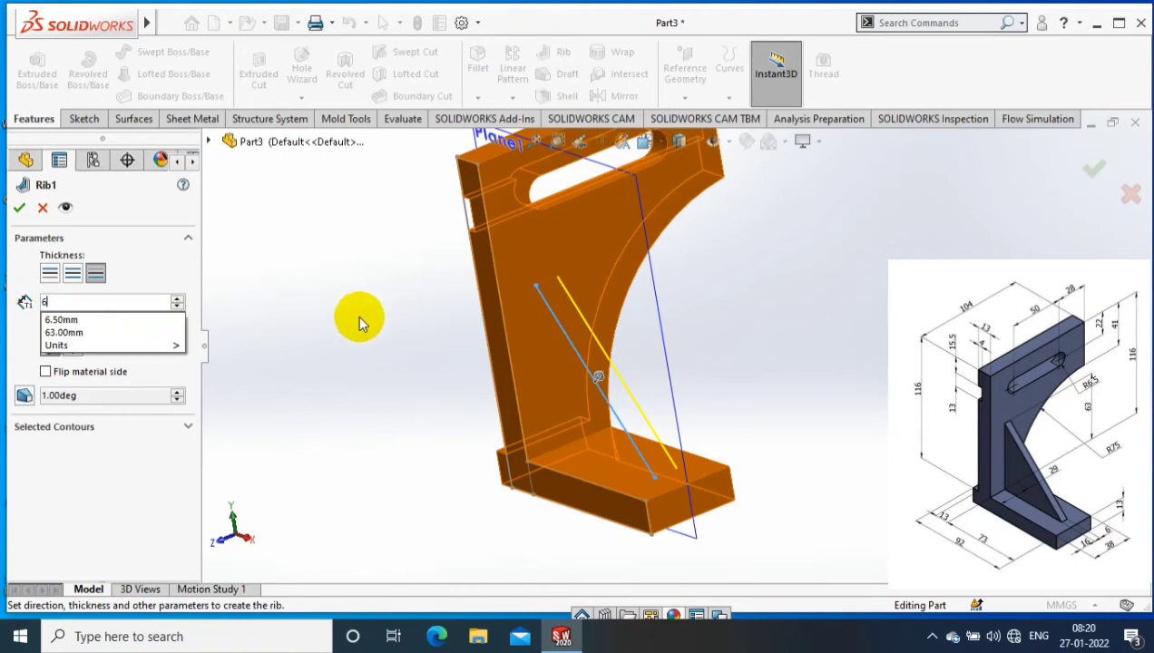
{"action": "left_click", "coordinate": [343, 307]}
{"action": "left_click", "coordinate": [353, 327]}
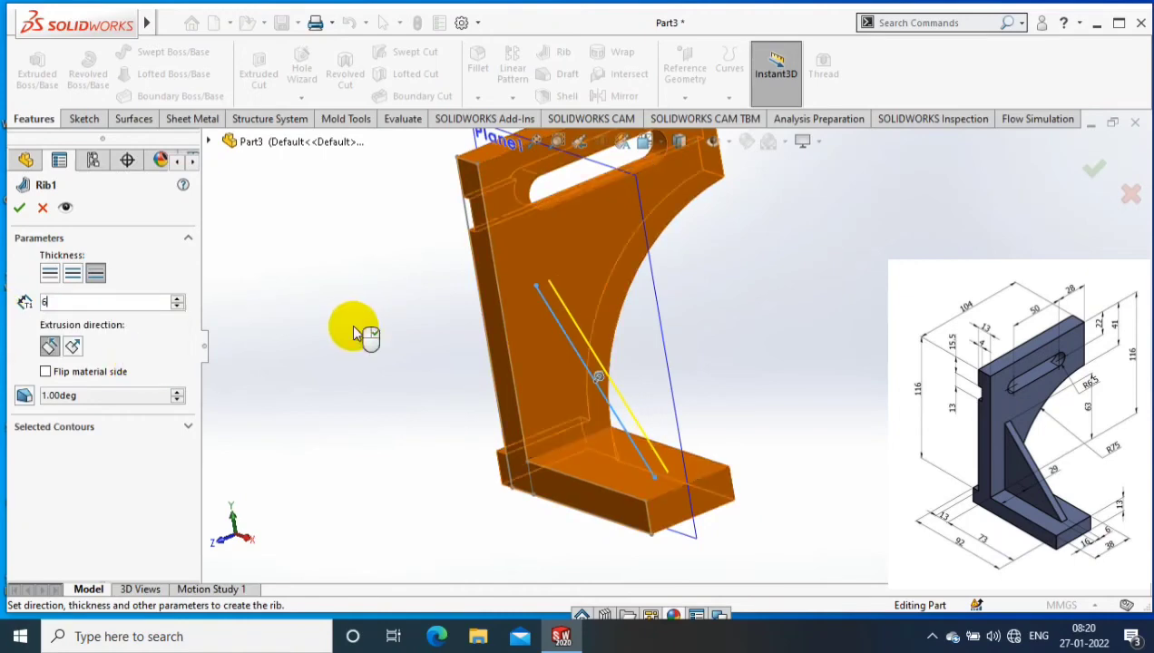
{"action": "left_click", "coordinate": [19, 207]}
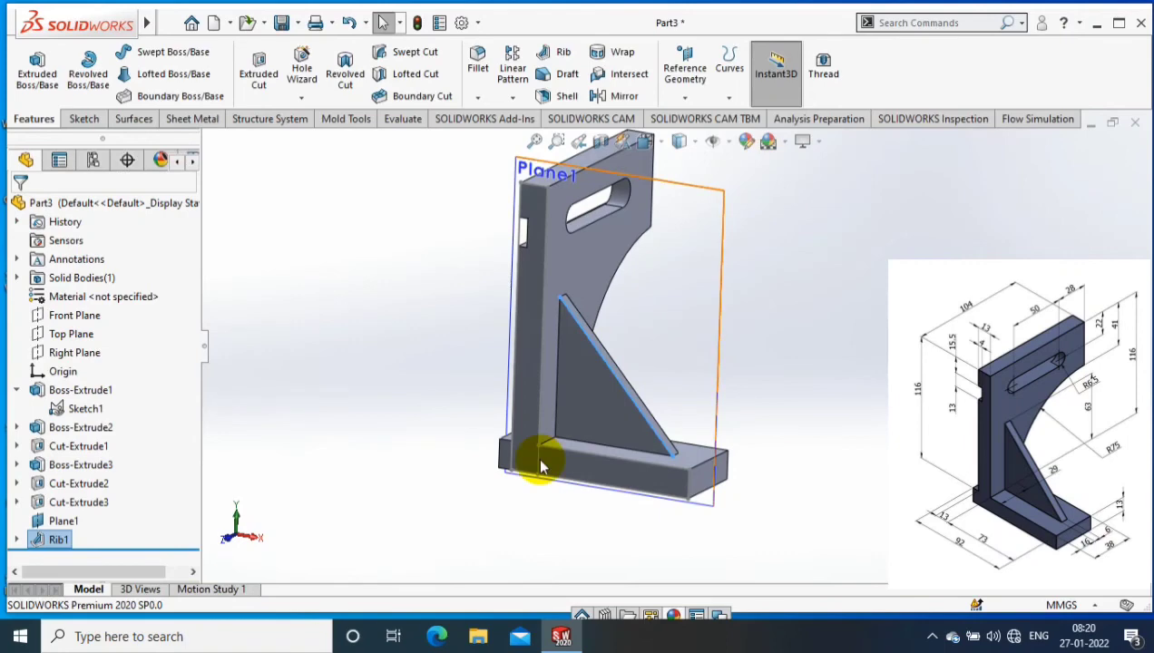
Hide Plane1 from the view
{"action": "middle_click_drag", "start_coordinate": [540, 463], "coordinate": [577, 434]}
{"action": "right_click", "coordinate": [577, 434]}
{"action": "left_click", "coordinate": [817, 322]}
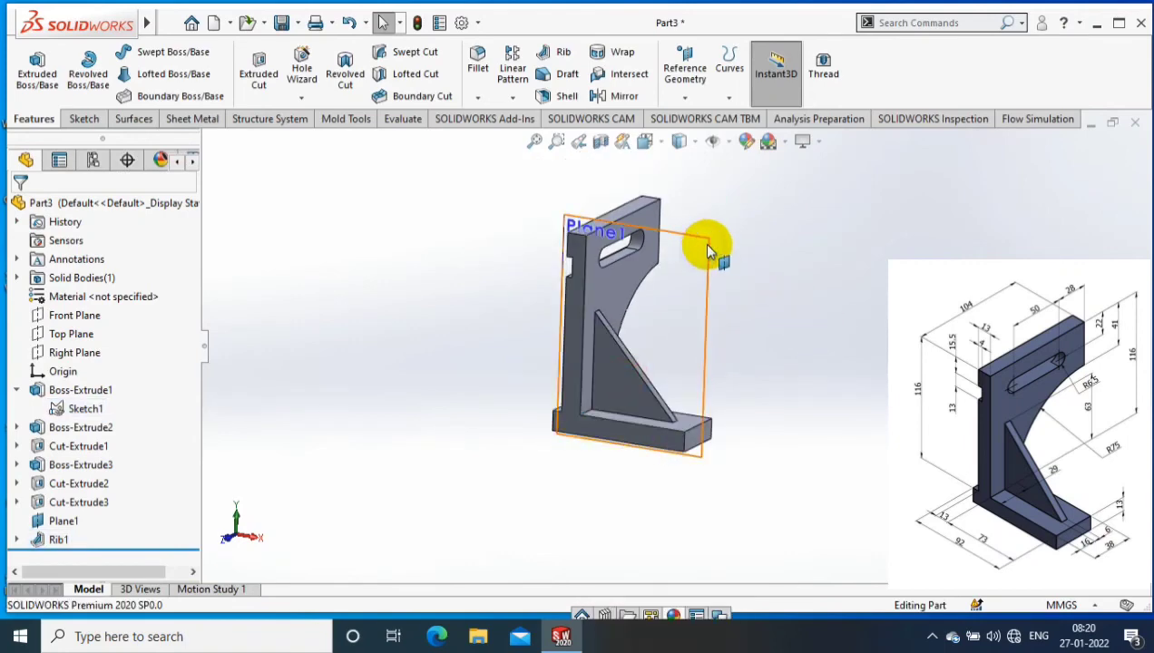
{"action": "right_click", "coordinate": [709, 243]}
{"action": "left_click", "coordinate": [724, 308]}
{"action": "scroll", "coordinate": [770, 281], "scroll_direction": "down", "scroll_amount": 3}
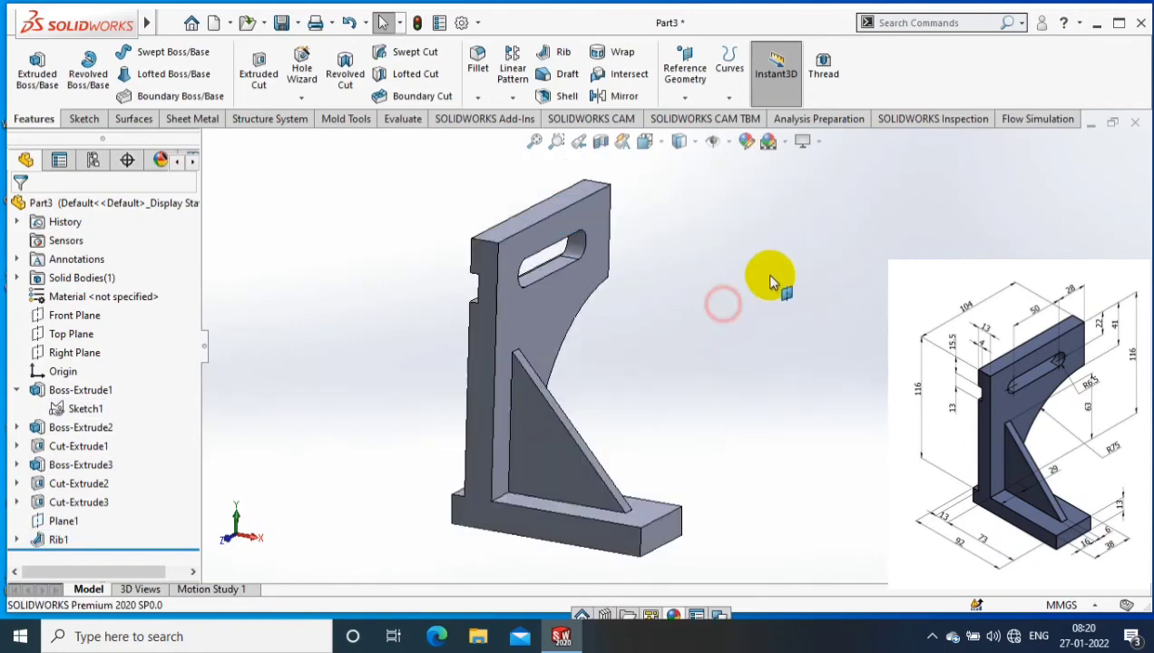
Apply a green colour appearance to the whole part
{"action": "right_click", "coordinate": [590, 288]}
{"action": "left_click", "coordinate": [751, 159]}
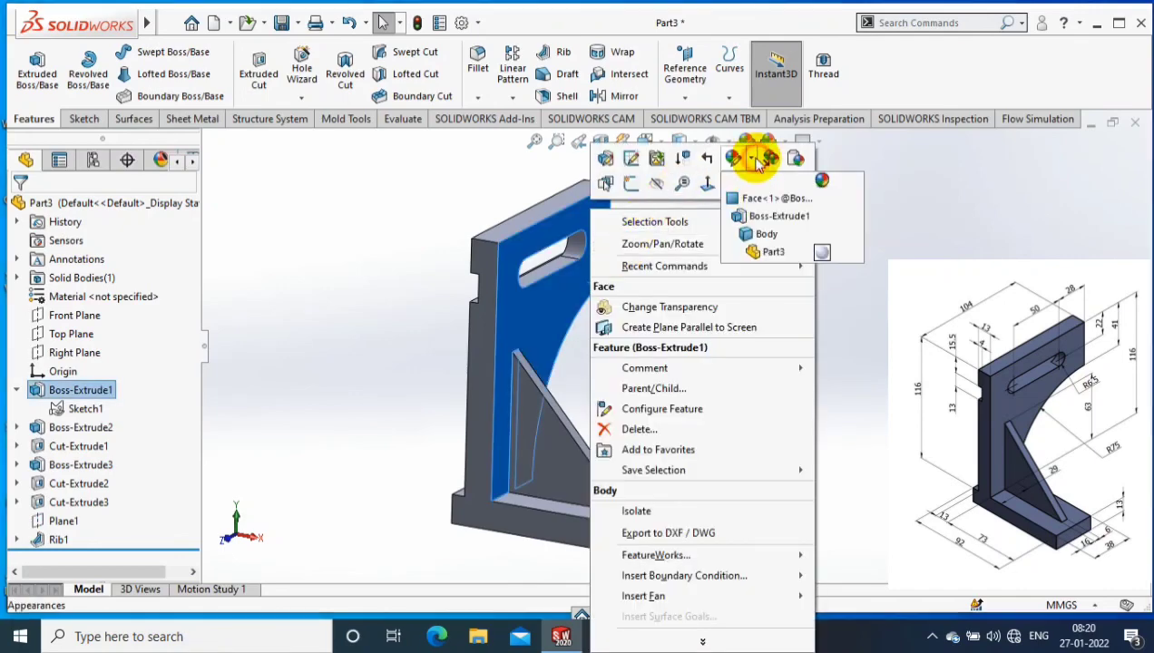
{"action": "left_click", "coordinate": [767, 235]}
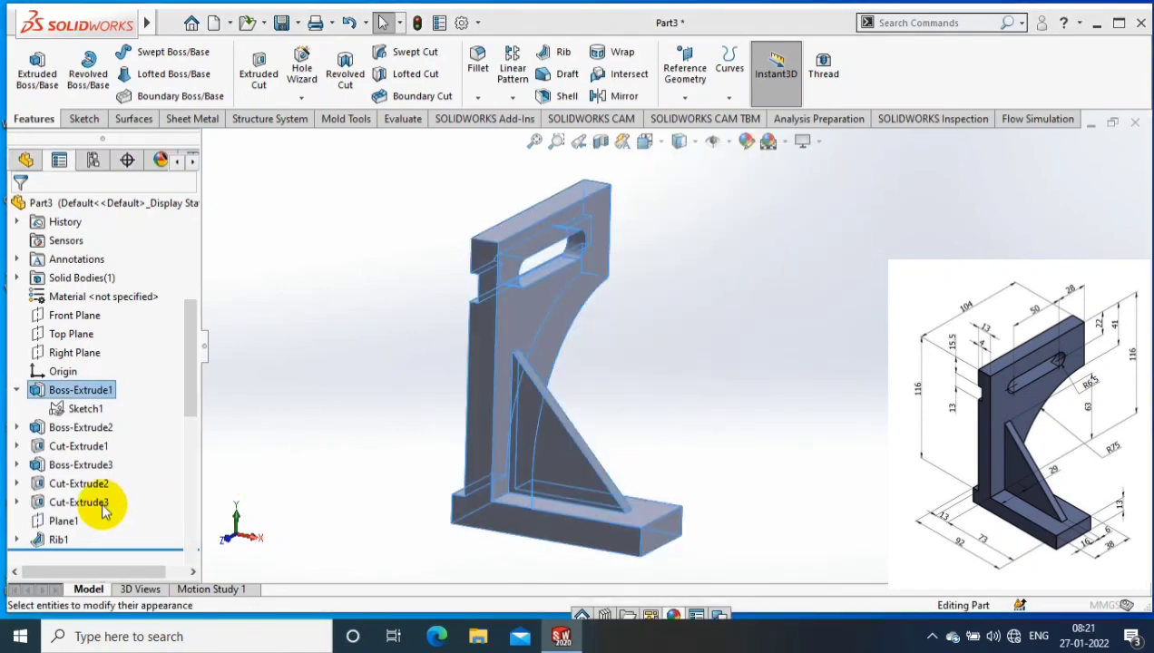
{"action": "left_click", "coordinate": [97, 560]}
{"action": "left_click", "coordinate": [19, 207]}
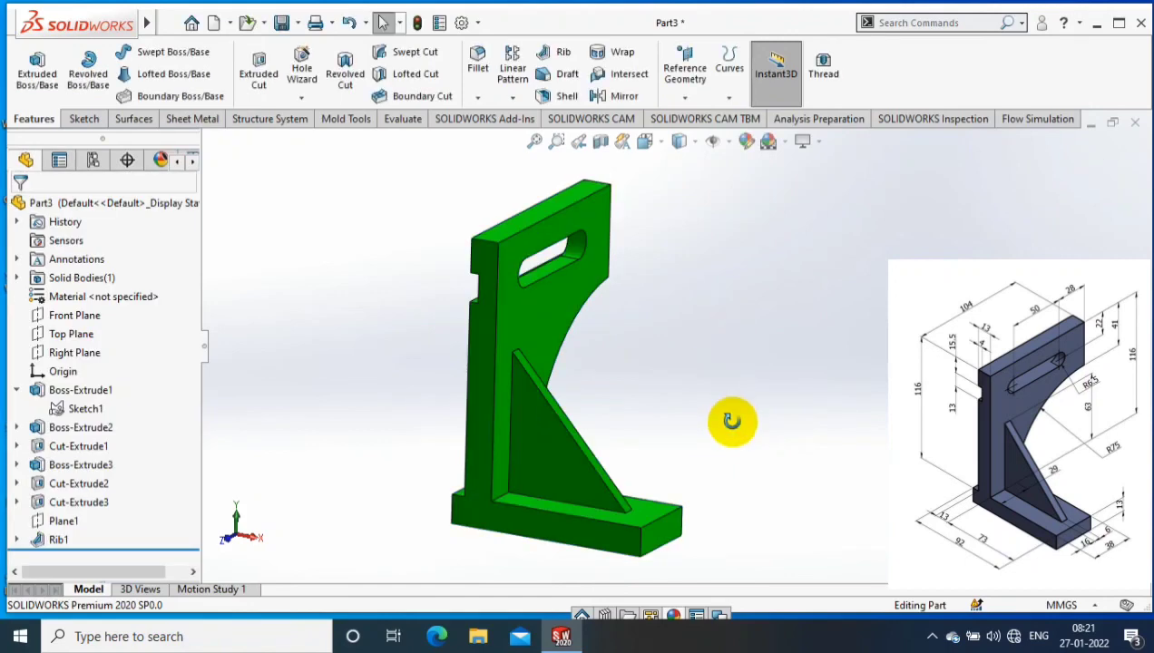